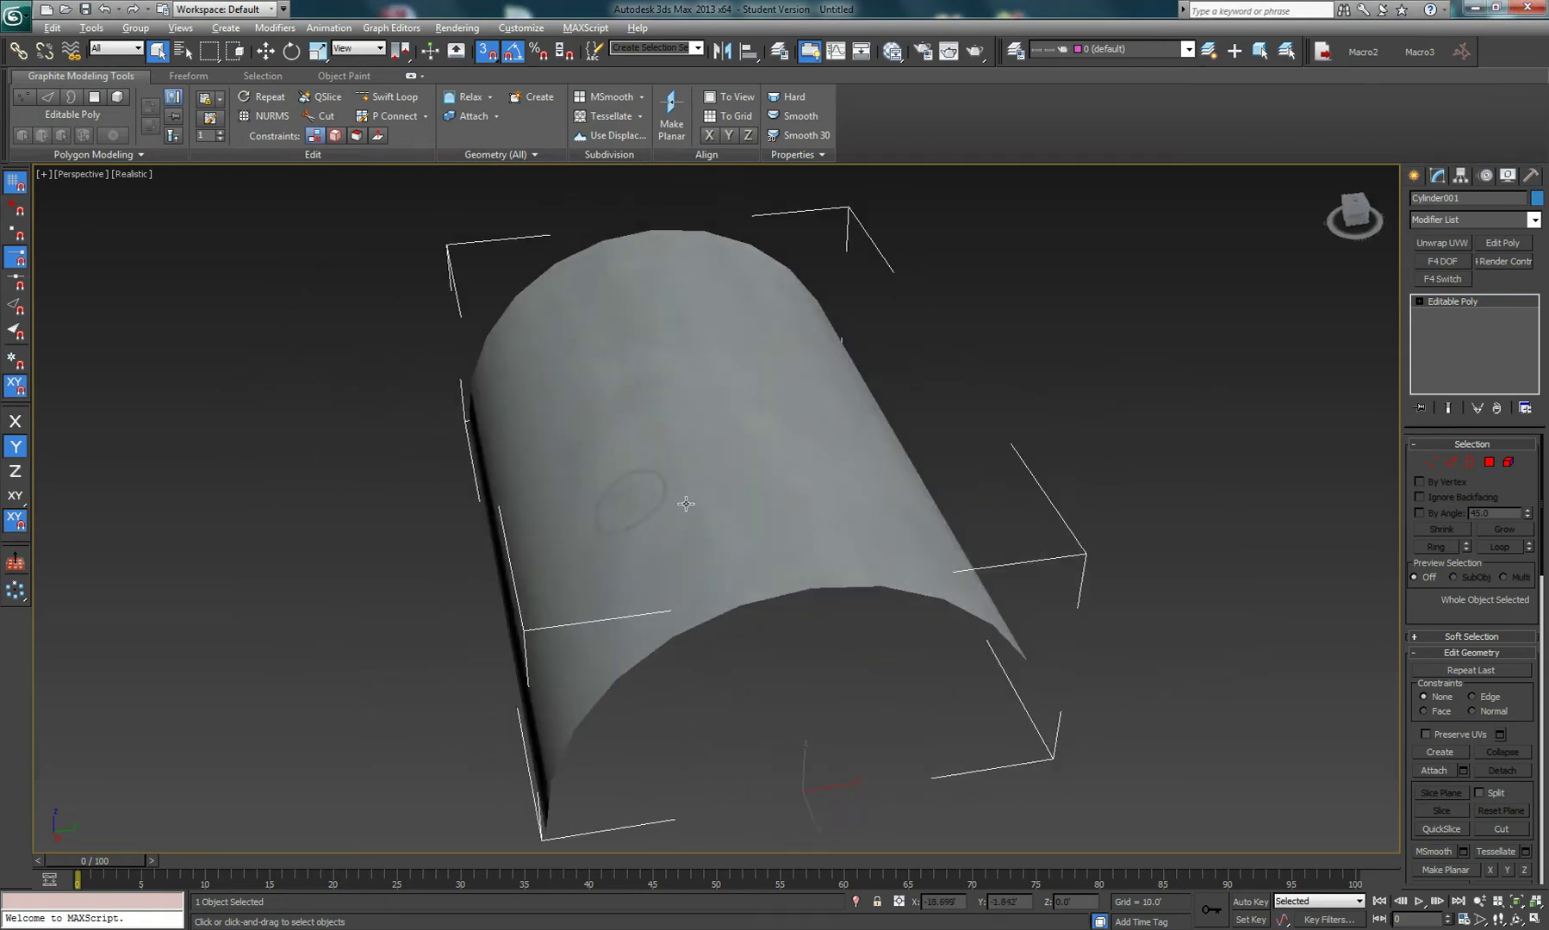
# Enter polygon editing on the half-cylinder and turn on the edged-faces display
pyautogui.scroll(3, 697, 491)
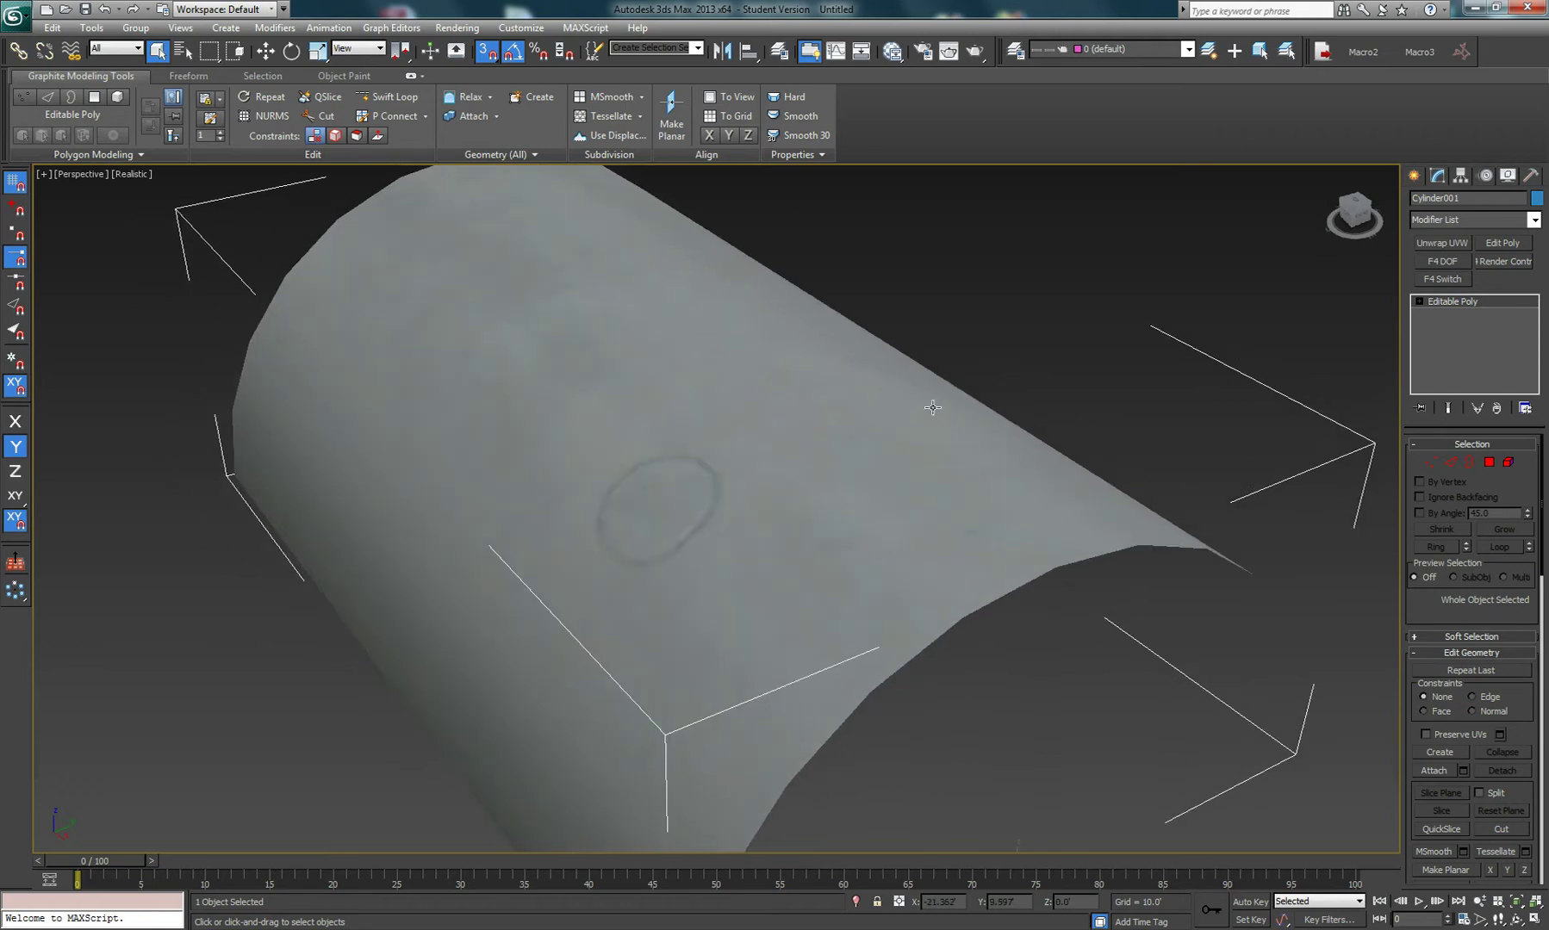
pyautogui.click(1491, 463)
pyautogui.hotkey('ctrl', 'a')
pyautogui.keyDown('alt'); pyautogui.moveTo(881, 517); pyautogui.dragTo(815, 539, button='middle'); pyautogui.keyUp('alt')
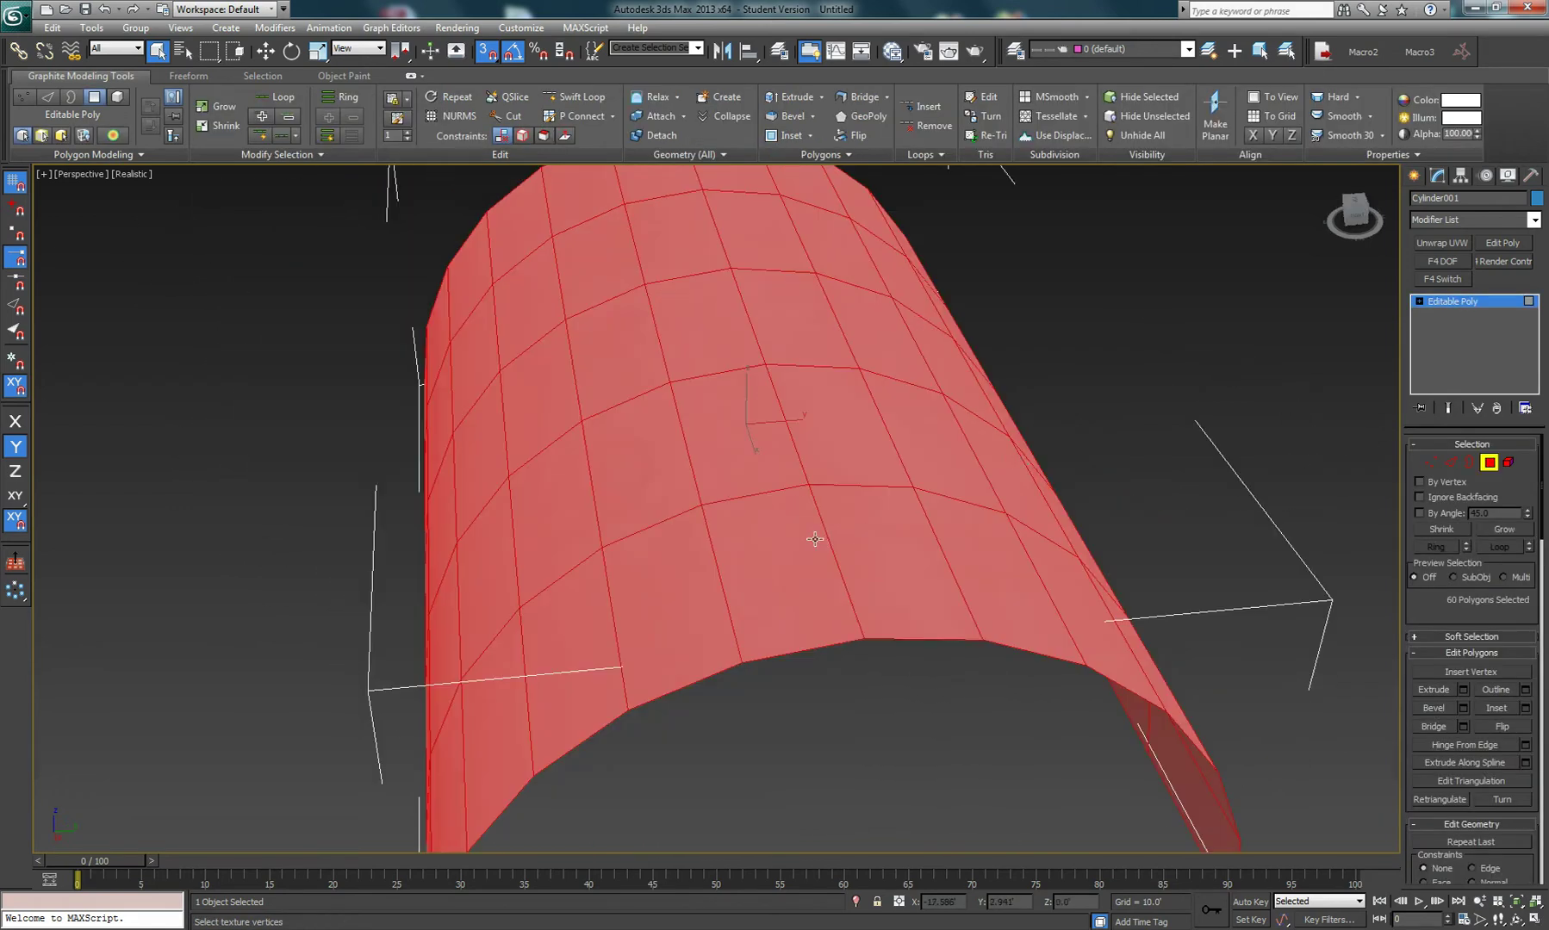
pyautogui.click(1111, 456)
pyautogui.keyDown('alt'); pyautogui.moveTo(1111, 457); pyautogui.dragTo(878, 491, button='middle'); pyautogui.keyUp('alt')
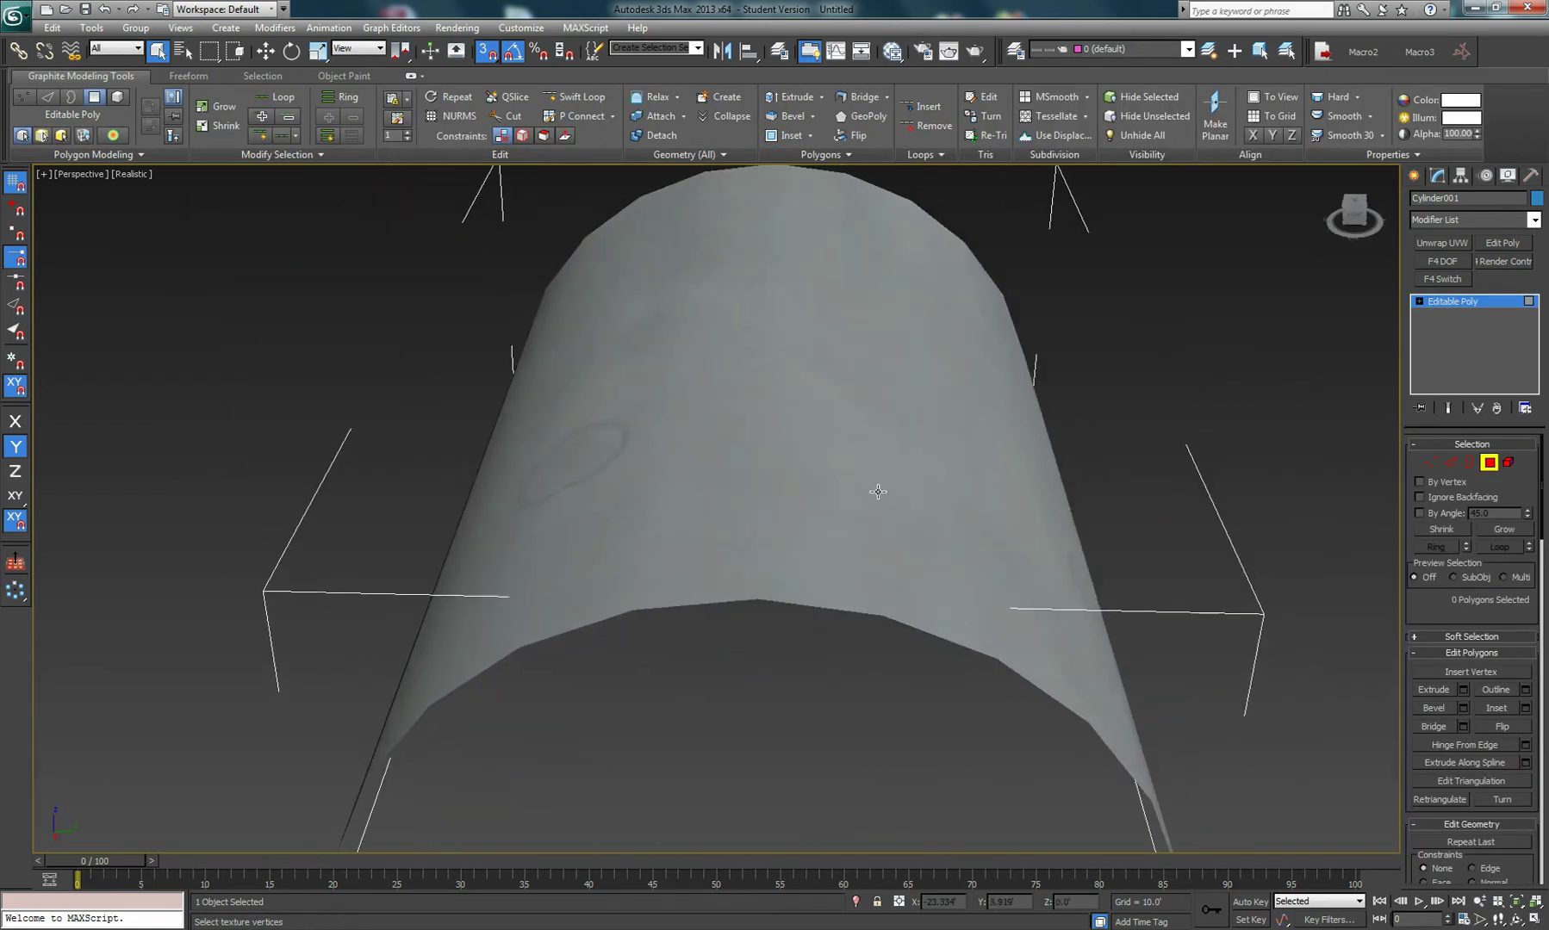
pyautogui.press('F4')
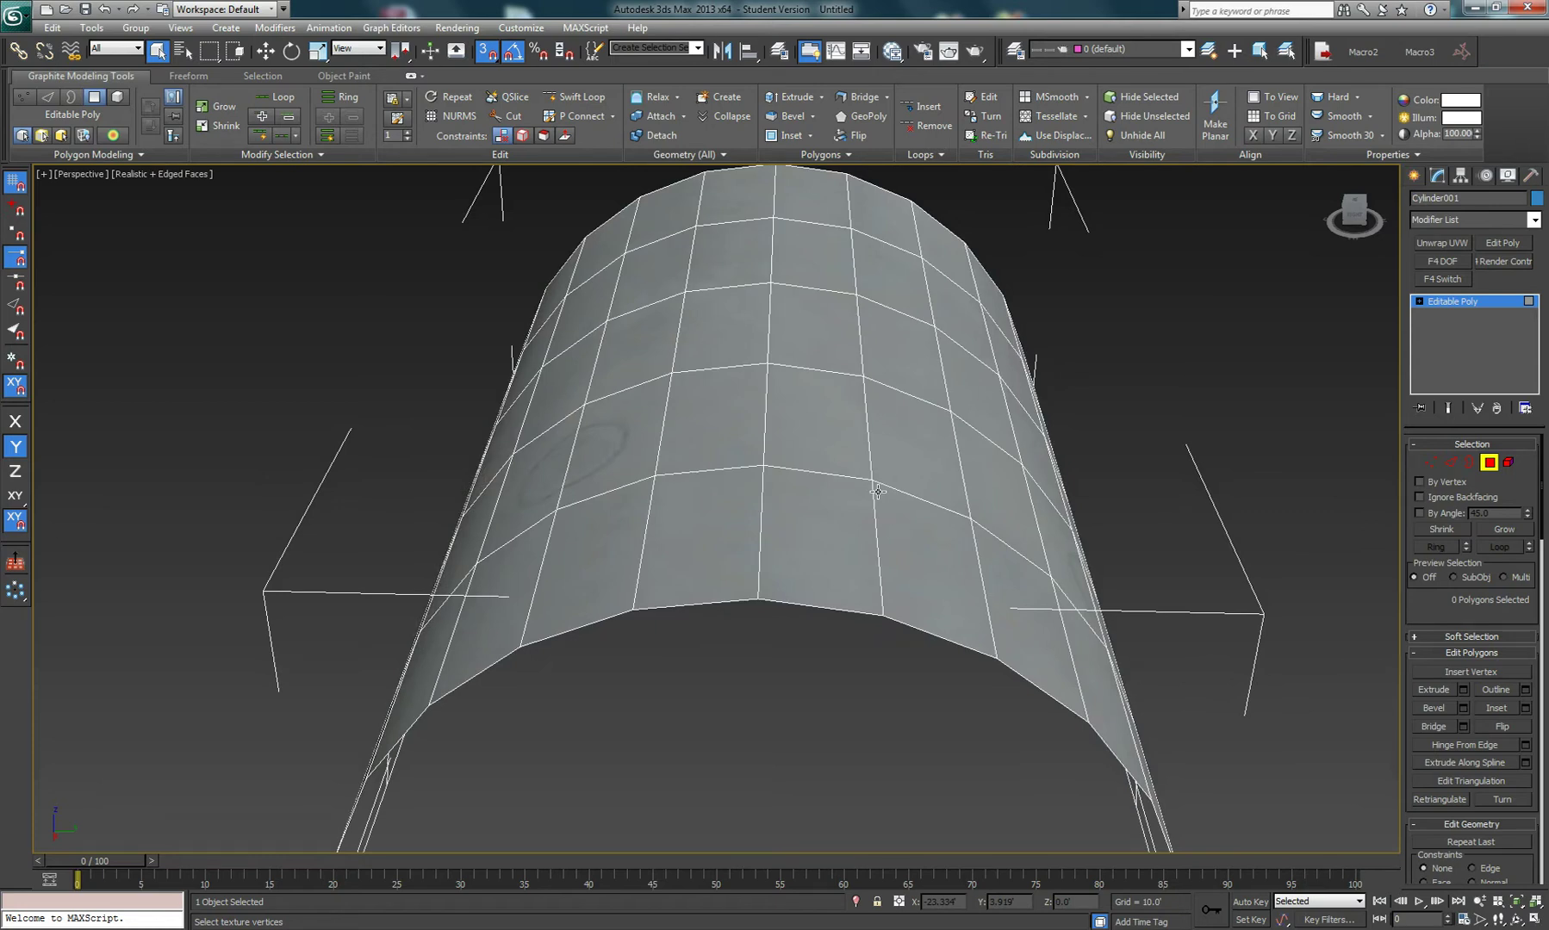
# Detach a two-by-two block of polygons beside the half-cylinder's crest, at the dark ring mark, as a separate piece
pyautogui.keyDown('alt'); pyautogui.moveTo(773, 485); pyautogui.dragTo(804, 491, button='middle'); pyautogui.keyUp('alt')
pyautogui.click(715, 394)
pyautogui.keyDown('ctrl'); pyautogui.click(694, 327); pyautogui.keyUp('ctrl')
pyautogui.keyDown('ctrl'); pyautogui.click(648, 352); pyautogui.keyUp('ctrl')
pyautogui.keyDown('ctrl'); pyautogui.click(672, 470); pyautogui.keyUp('ctrl')
pyautogui.keyDown('alt'); pyautogui.moveTo(739, 479); pyautogui.dragTo(742, 550, button='middle'); pyautogui.keyUp('alt')
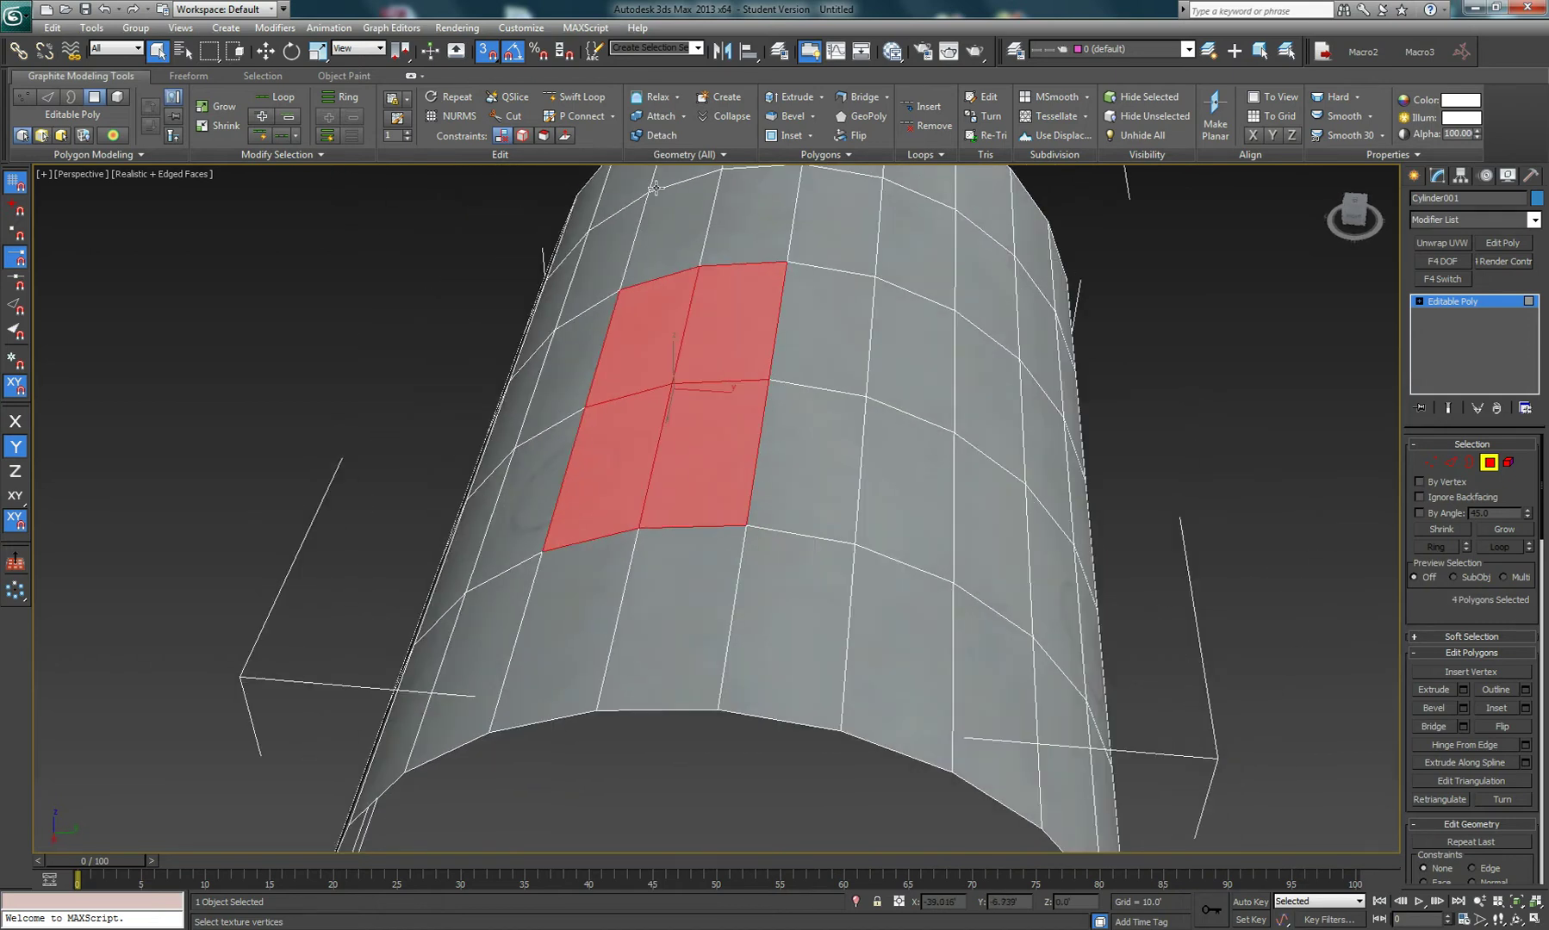
pyautogui.click(656, 136)
# Detach the adjacent two-by-two block of polygons across the crest and leave polygon editing
pyautogui.click(832, 473)
pyautogui.click(823, 369)
pyautogui.keyDown('ctrl'); pyautogui.click(820, 409); pyautogui.keyUp('ctrl')
pyautogui.keyDown('ctrl'); pyautogui.click(880, 480); pyautogui.keyUp('ctrl')
pyautogui.keyDown('ctrl'); pyautogui.click(905, 379); pyautogui.keyUp('ctrl')
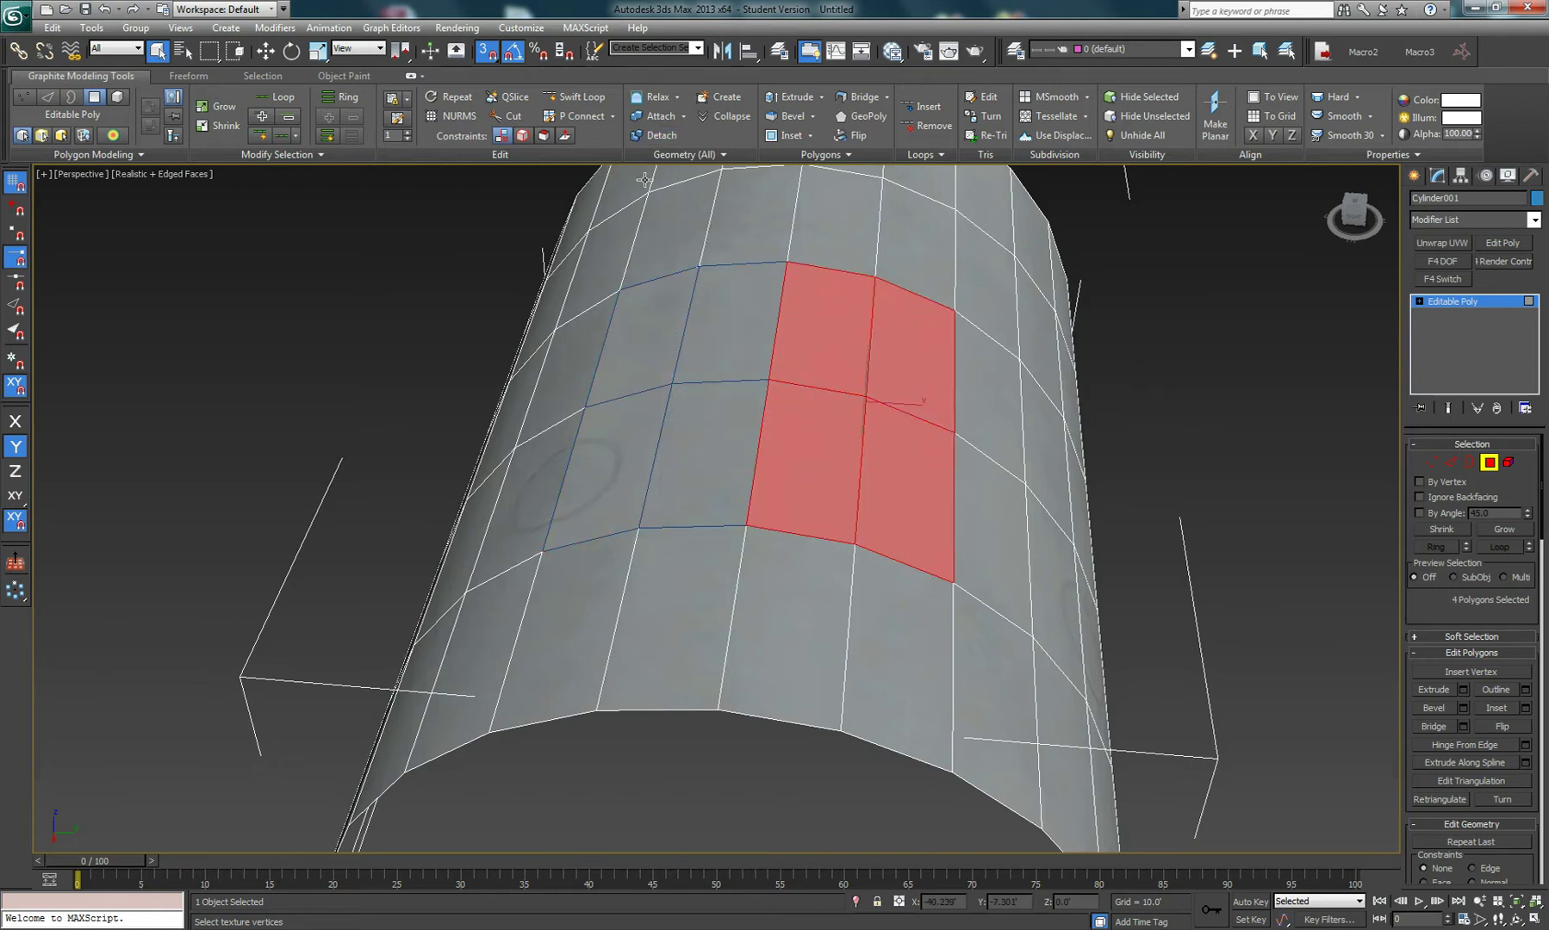
pyautogui.click(657, 135)
pyautogui.click(820, 480)
pyautogui.click(1489, 462)
# Deselect the half-cylinder and turn off the edged-faces display
pyautogui.keyDown('alt'); pyautogui.moveTo(1013, 450); pyautogui.dragTo(662, 473, button='middle'); pyautogui.keyUp('alt')
pyautogui.scroll(2, 663, 473)
pyautogui.scroll(-4, 772, 451)
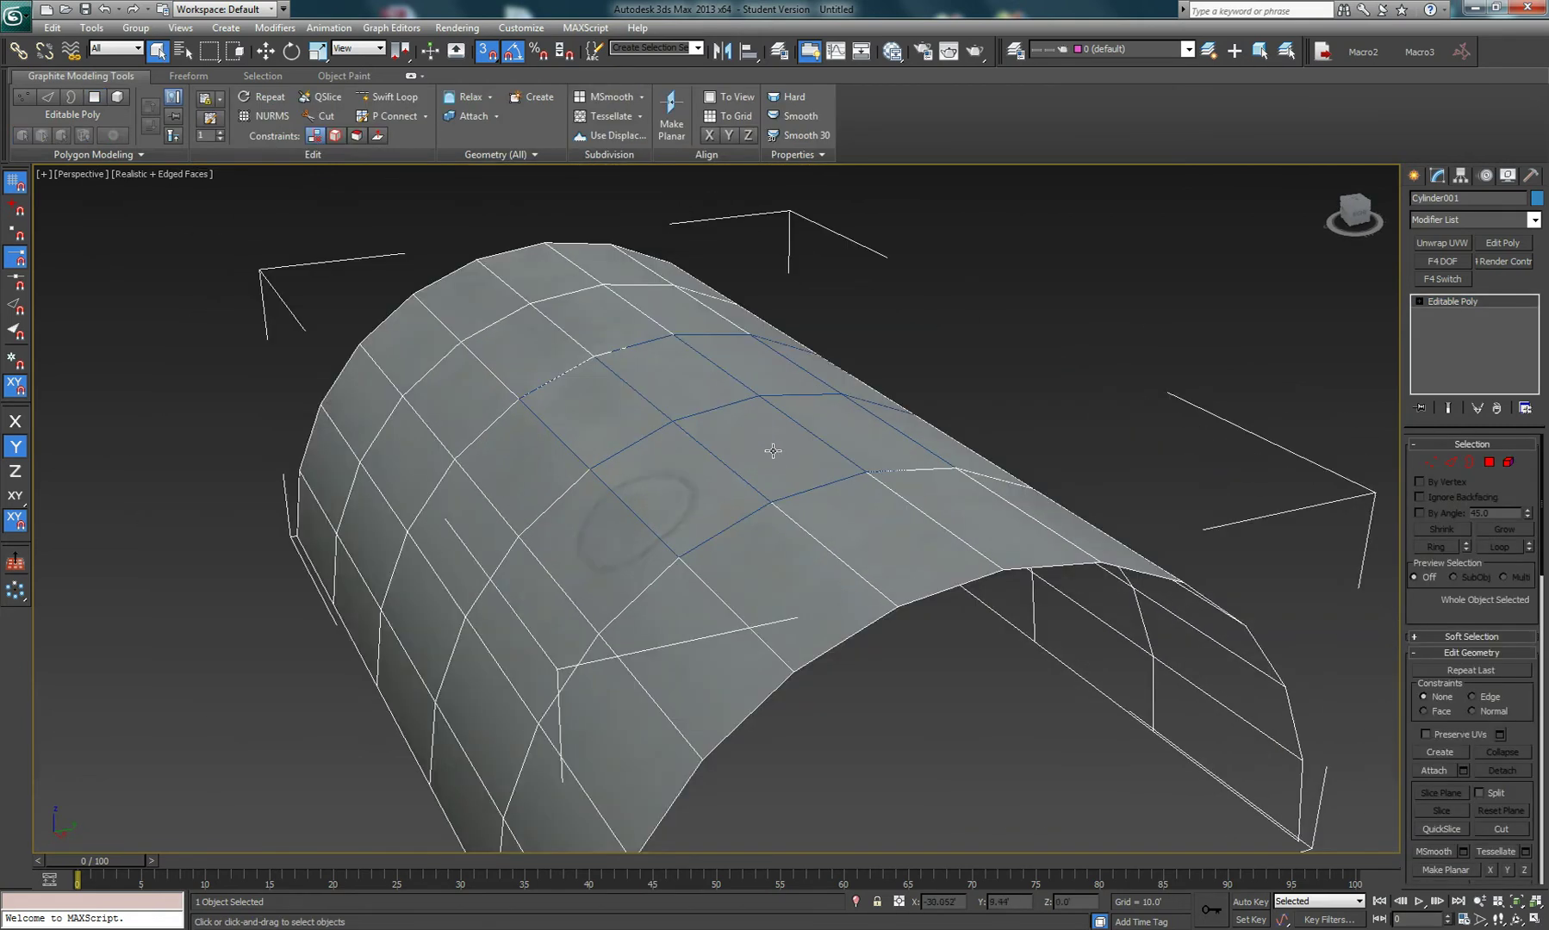
pyautogui.click(963, 369)
pyautogui.press('F4')
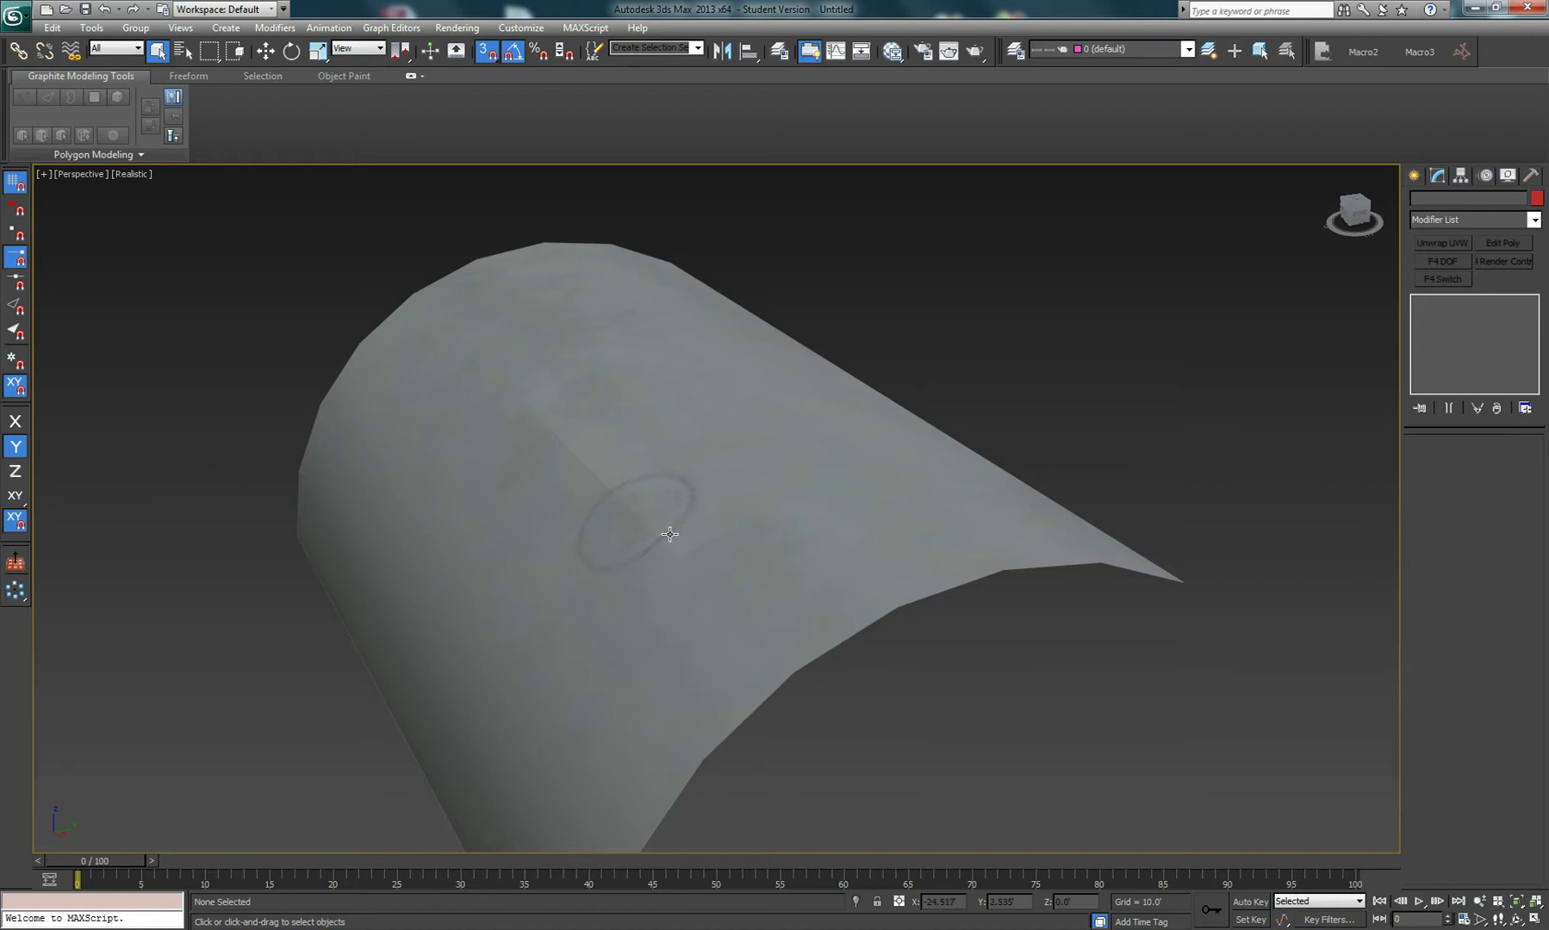
# Examine the shading along the borders of the detached pieces near the dark ring mark
pyautogui.scroll(2, 697, 544)
pyautogui.moveTo(534, 553)
pyautogui.keyDown('alt'); pyautogui.mouseDown(button='middle')
pyautogui.moveTo(761, 544)
pyautogui.moveTo(532, 535)
pyautogui.moveTo(546, 530)
pyautogui.mouseUp(button='middle'); pyautogui.keyUp('alt')
pyautogui.scroll(2, 638, 488)
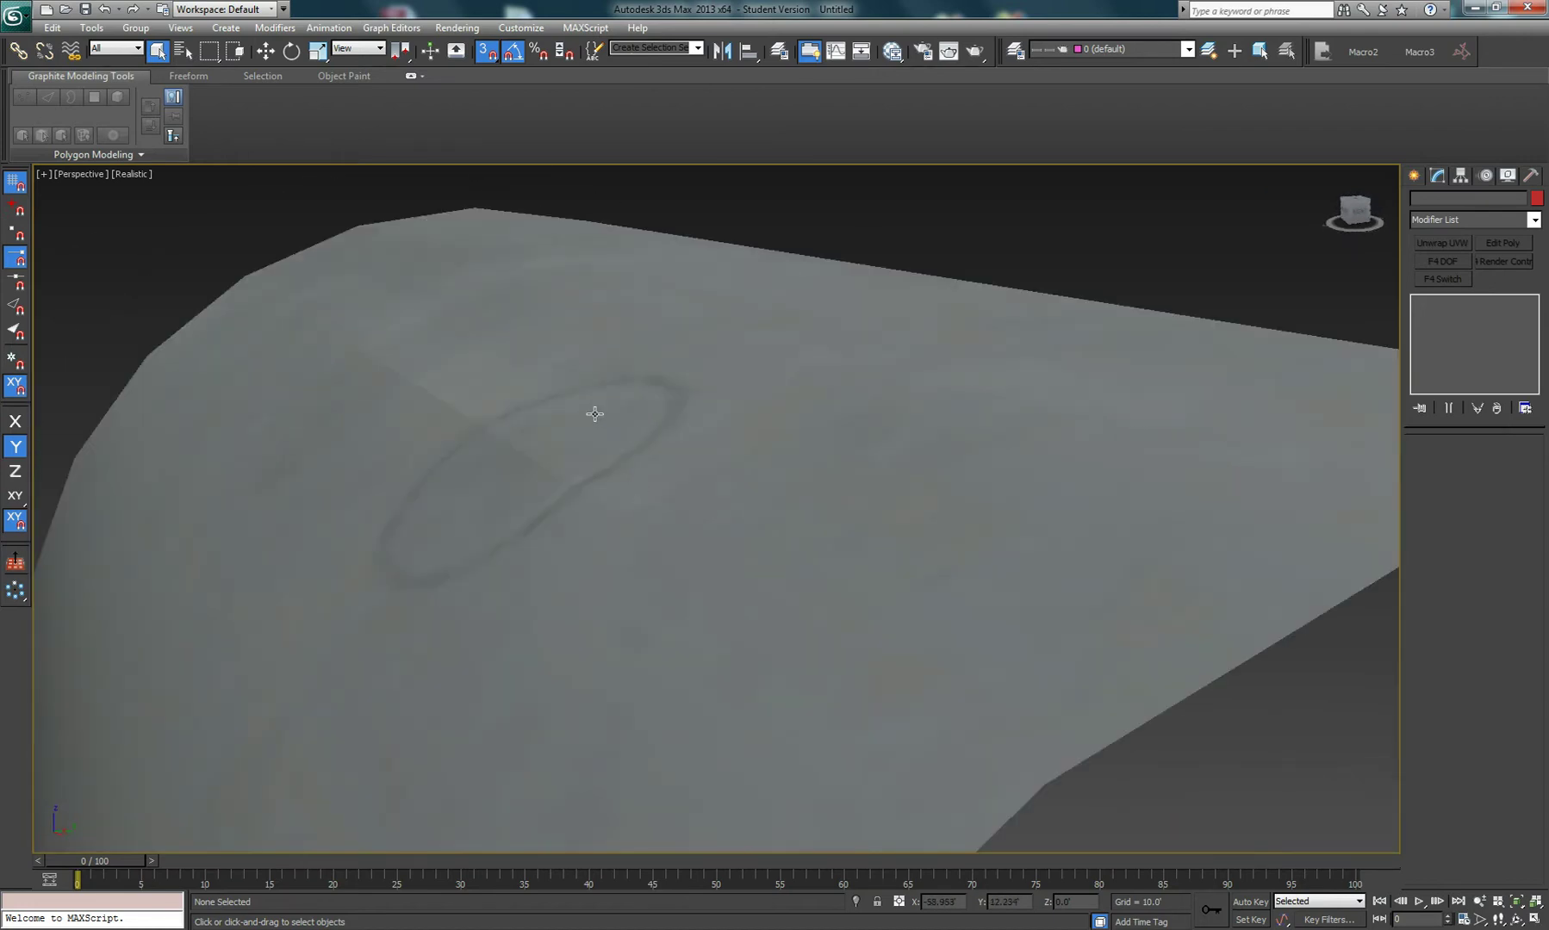
pyautogui.keyDown('alt'); pyautogui.moveTo(500, 401); pyautogui.dragTo(586, 465, button='middle'); pyautogui.keyUp('alt')
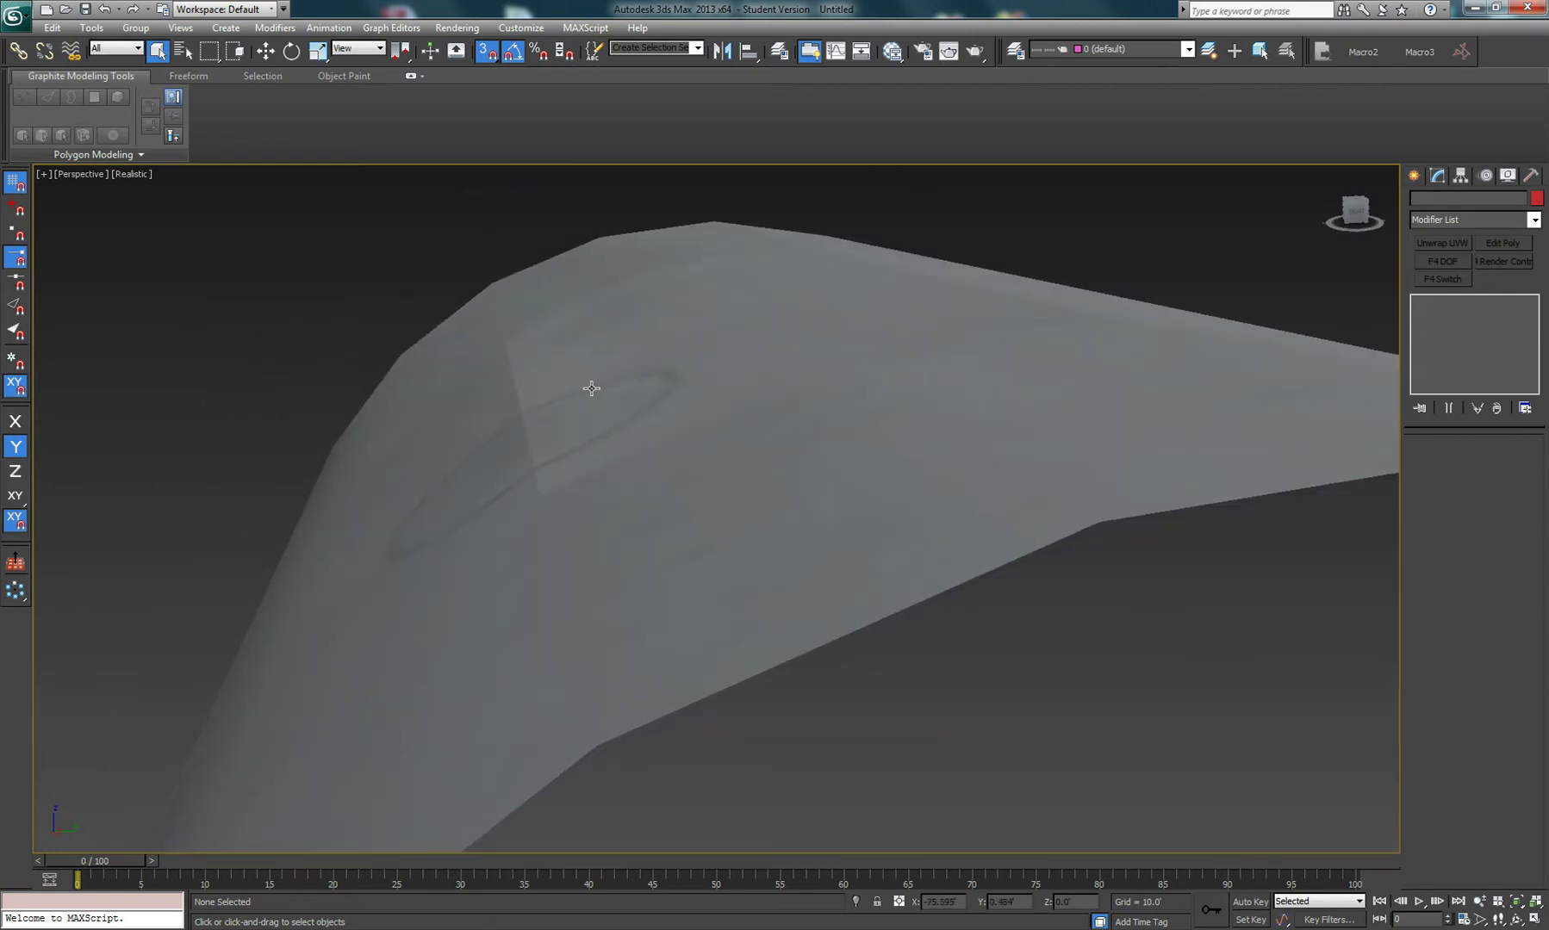
pyautogui.keyDown('alt'); pyautogui.moveTo(552, 462); pyautogui.dragTo(560, 467, button='middle'); pyautogui.keyUp('alt')
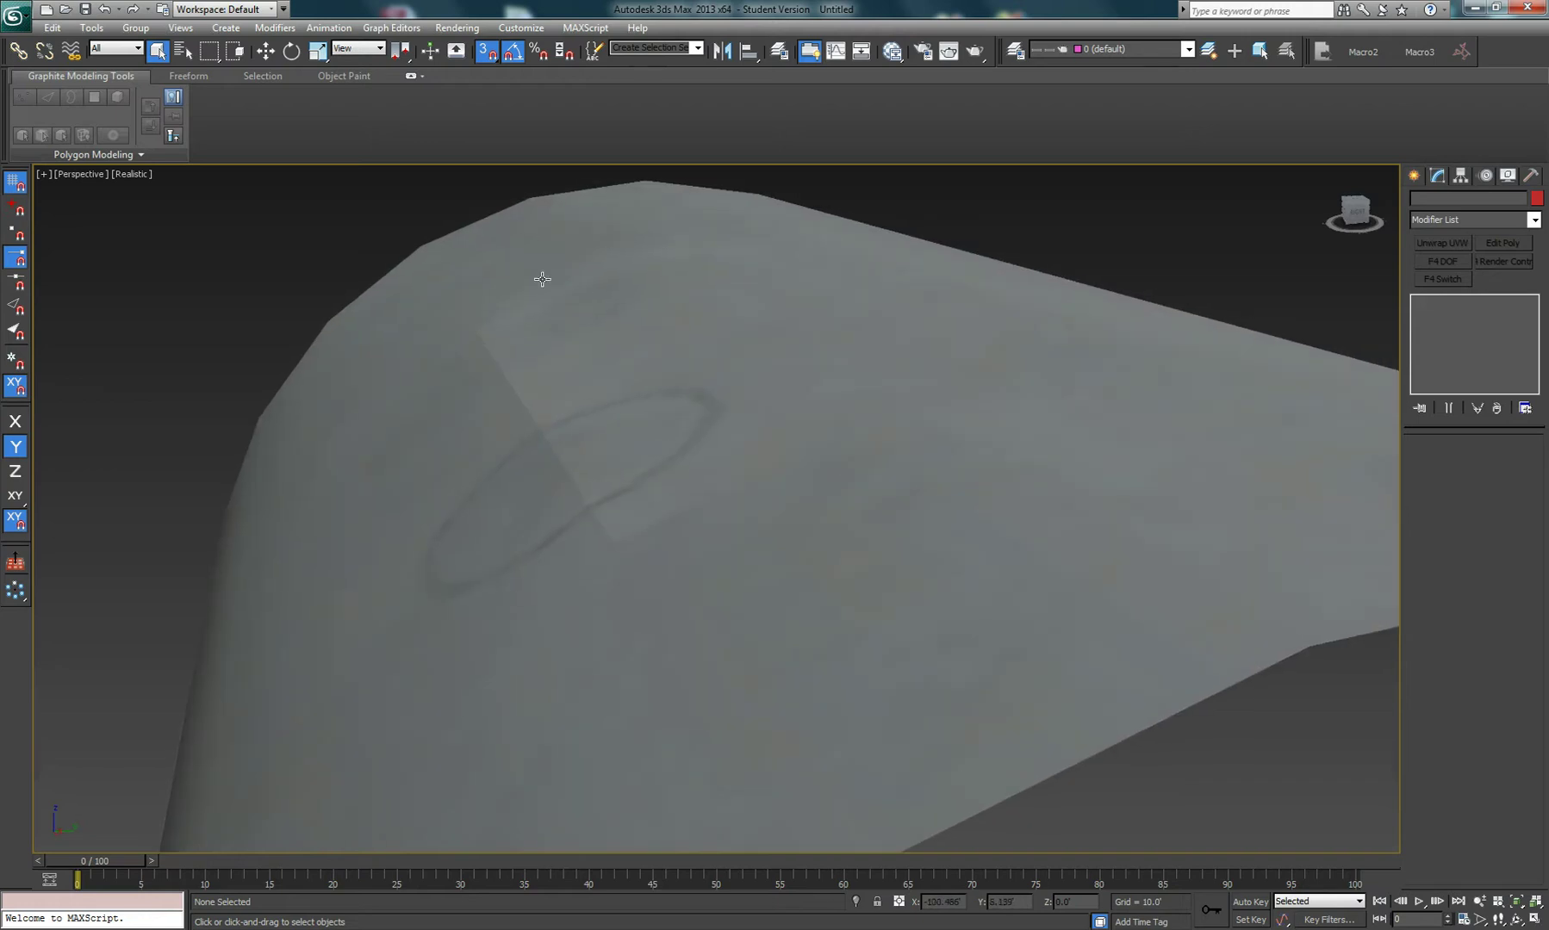
pyautogui.keyDown('alt'); pyautogui.moveTo(691, 408); pyautogui.dragTo(648, 454, button='middle'); pyautogui.keyUp('alt')
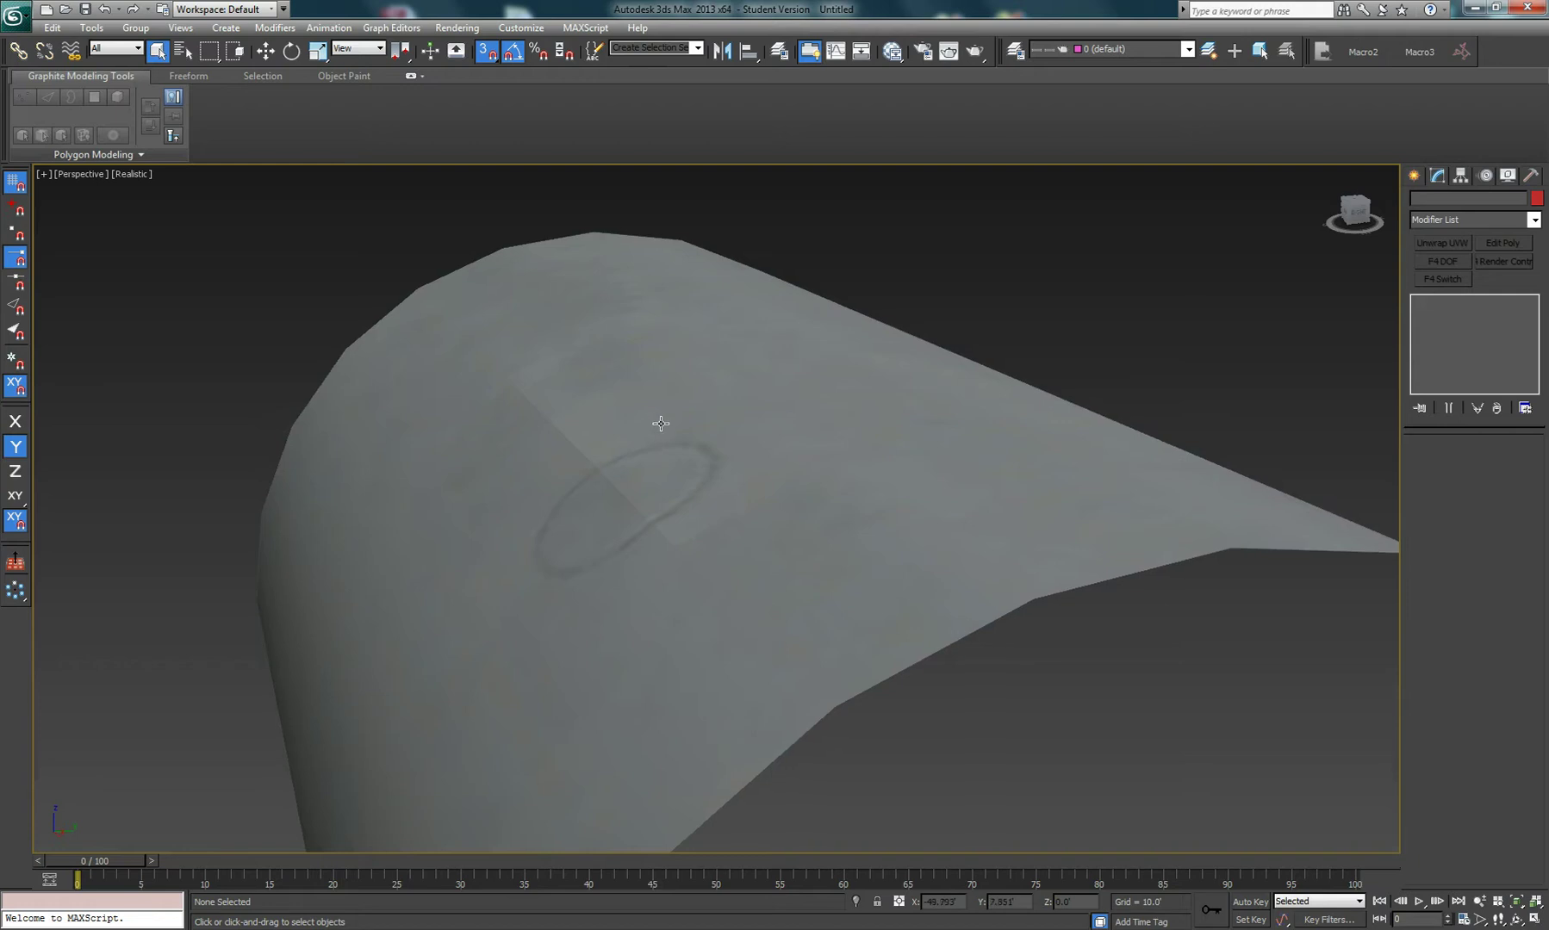
pyautogui.keyDown('alt'); pyautogui.moveTo(528, 470); pyautogui.dragTo(581, 403, button='middle'); pyautogui.keyUp('alt')
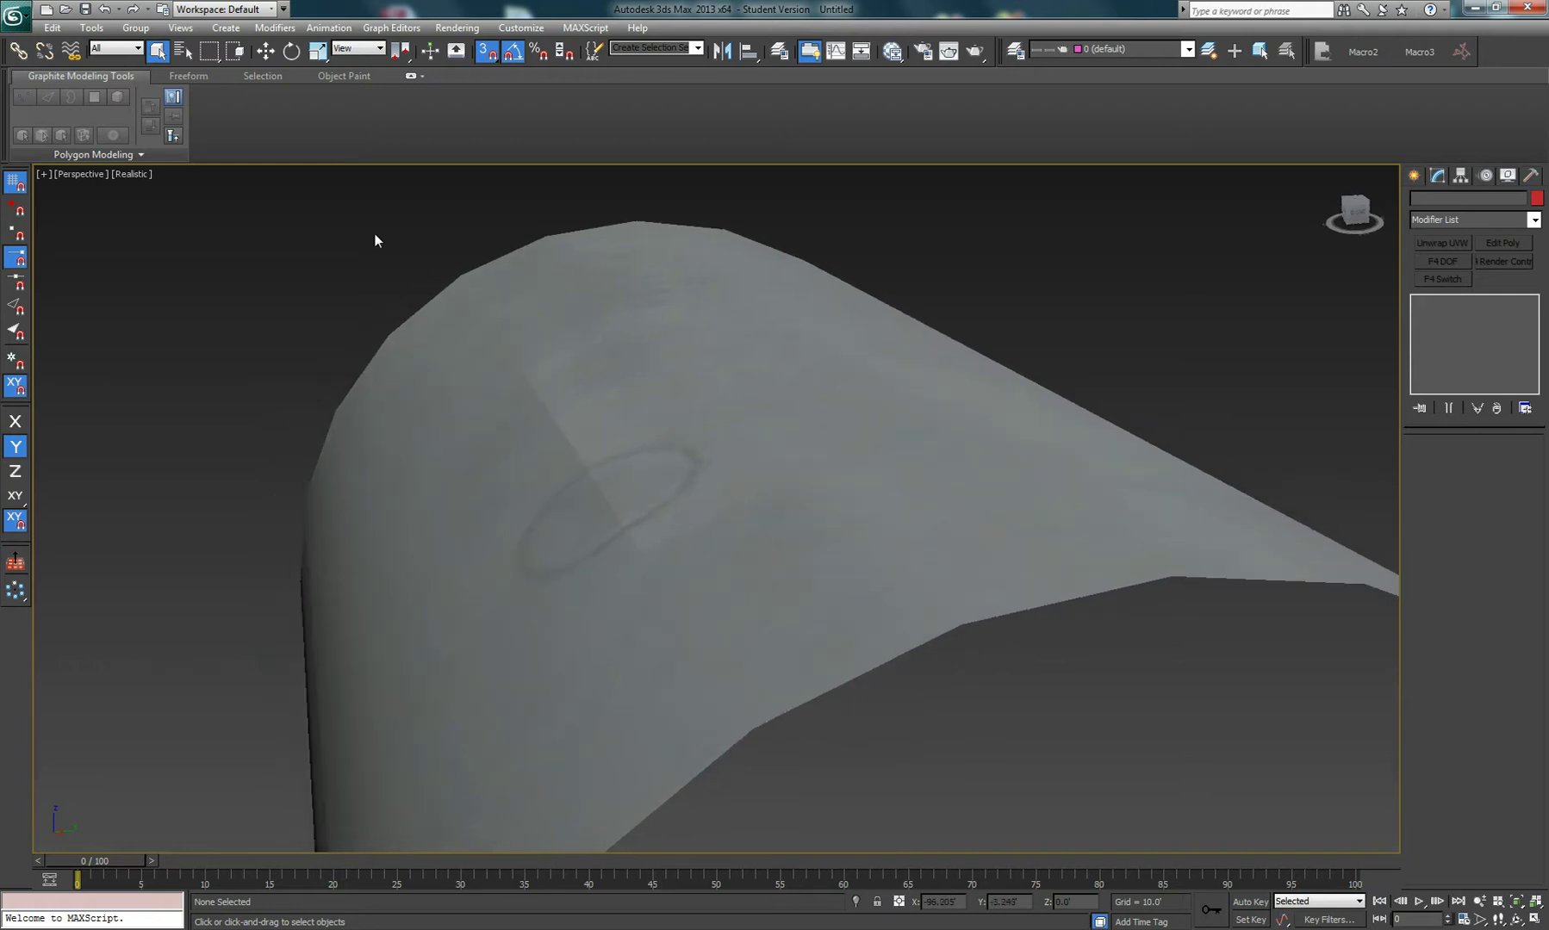
# Select all three pieces of the half-cylinder and apply an Edit Normals modifier to them
pyautogui.moveTo(1148, 547); pyautogui.dragTo(1176, 577)
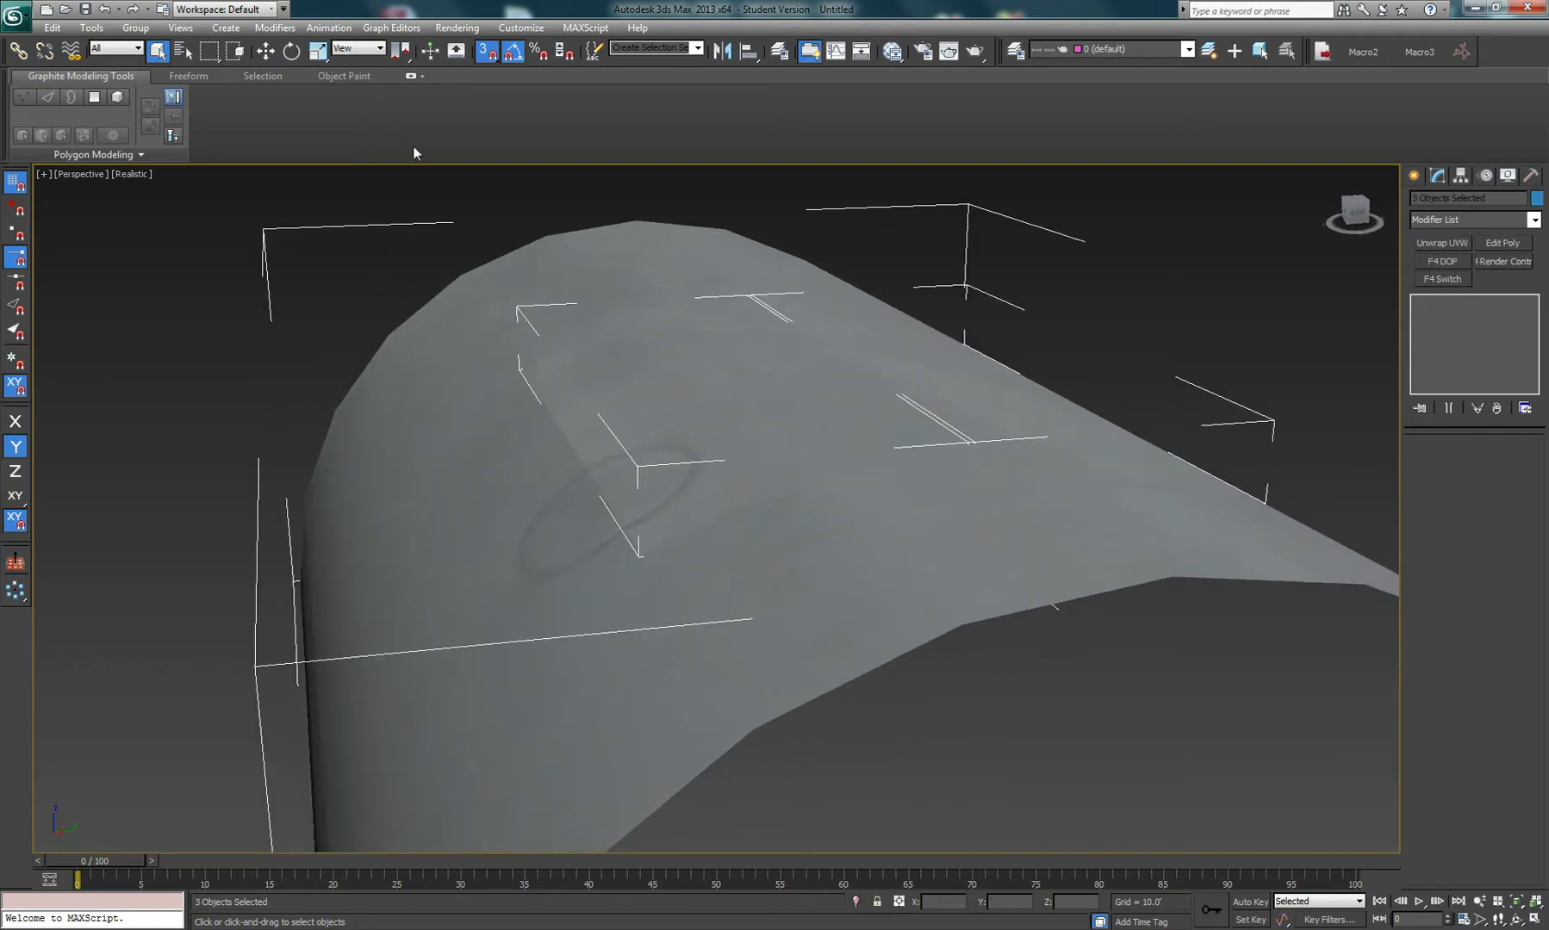
pyautogui.click(274, 29)
pyautogui.moveTo(310, 89)
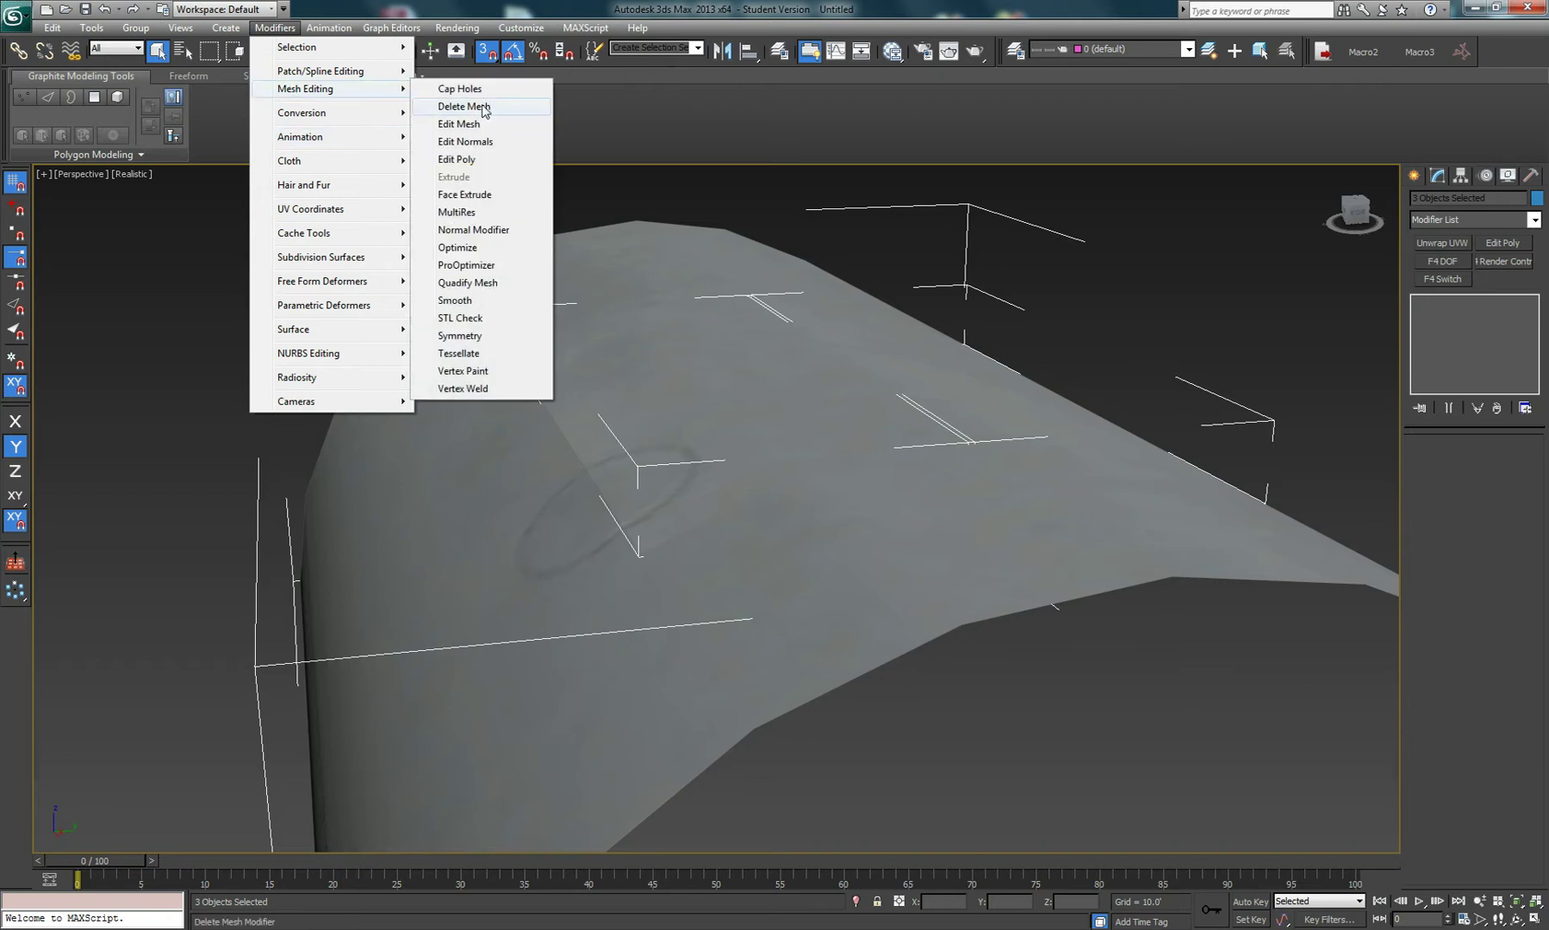
pyautogui.click(480, 145)
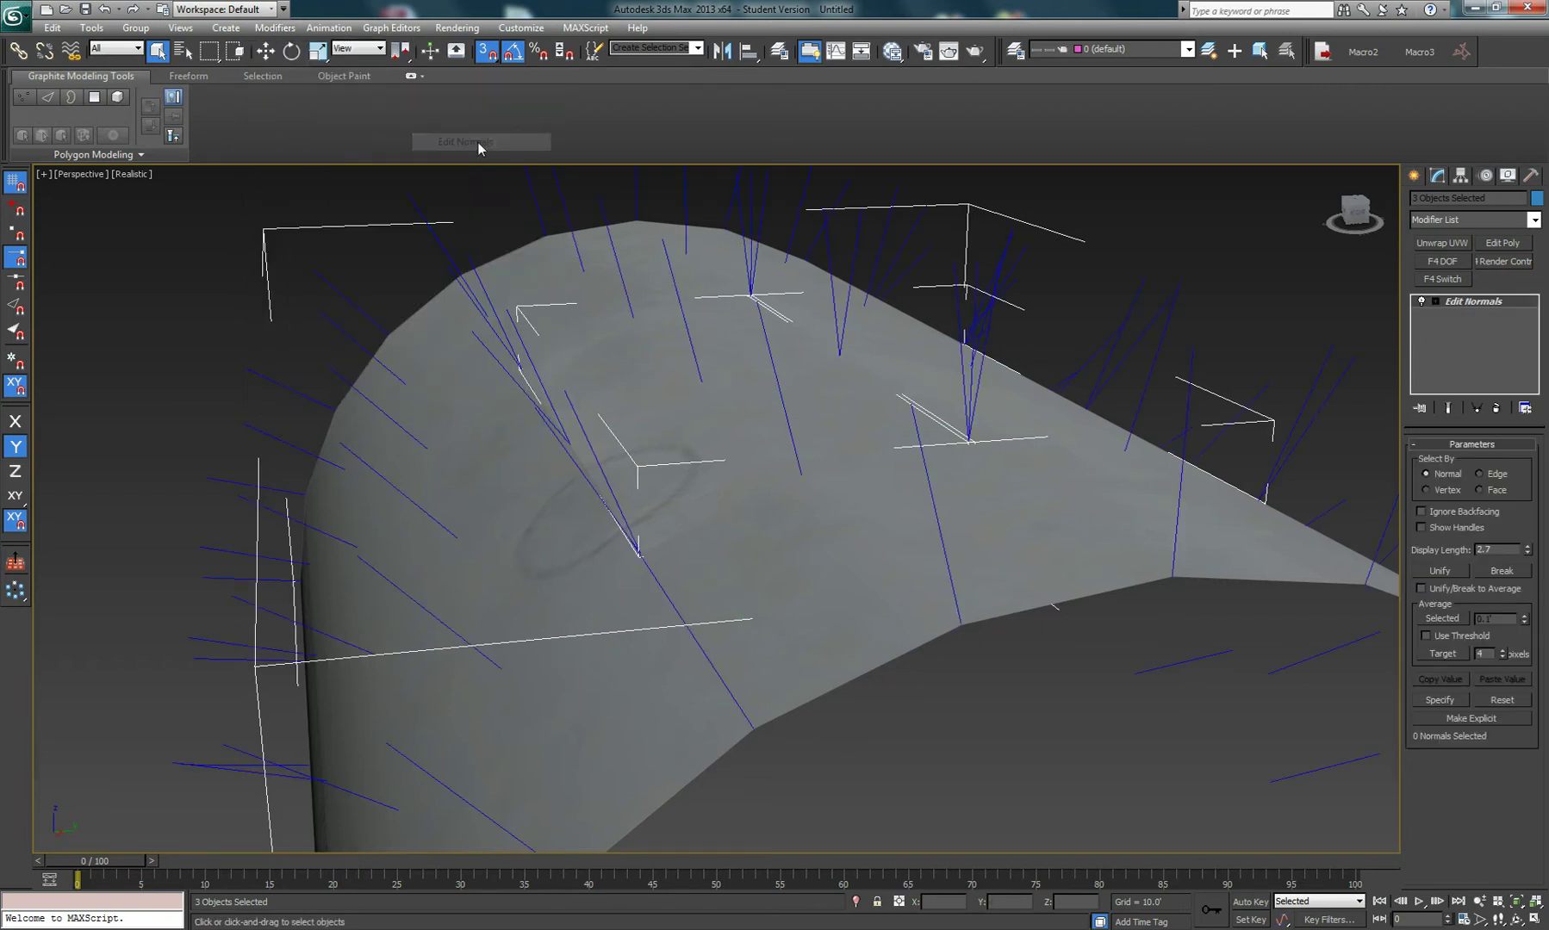
# Reduce the normals' display length to 1.391 and turn the edged-faces display back on
pyautogui.scroll(1, 642, 369)
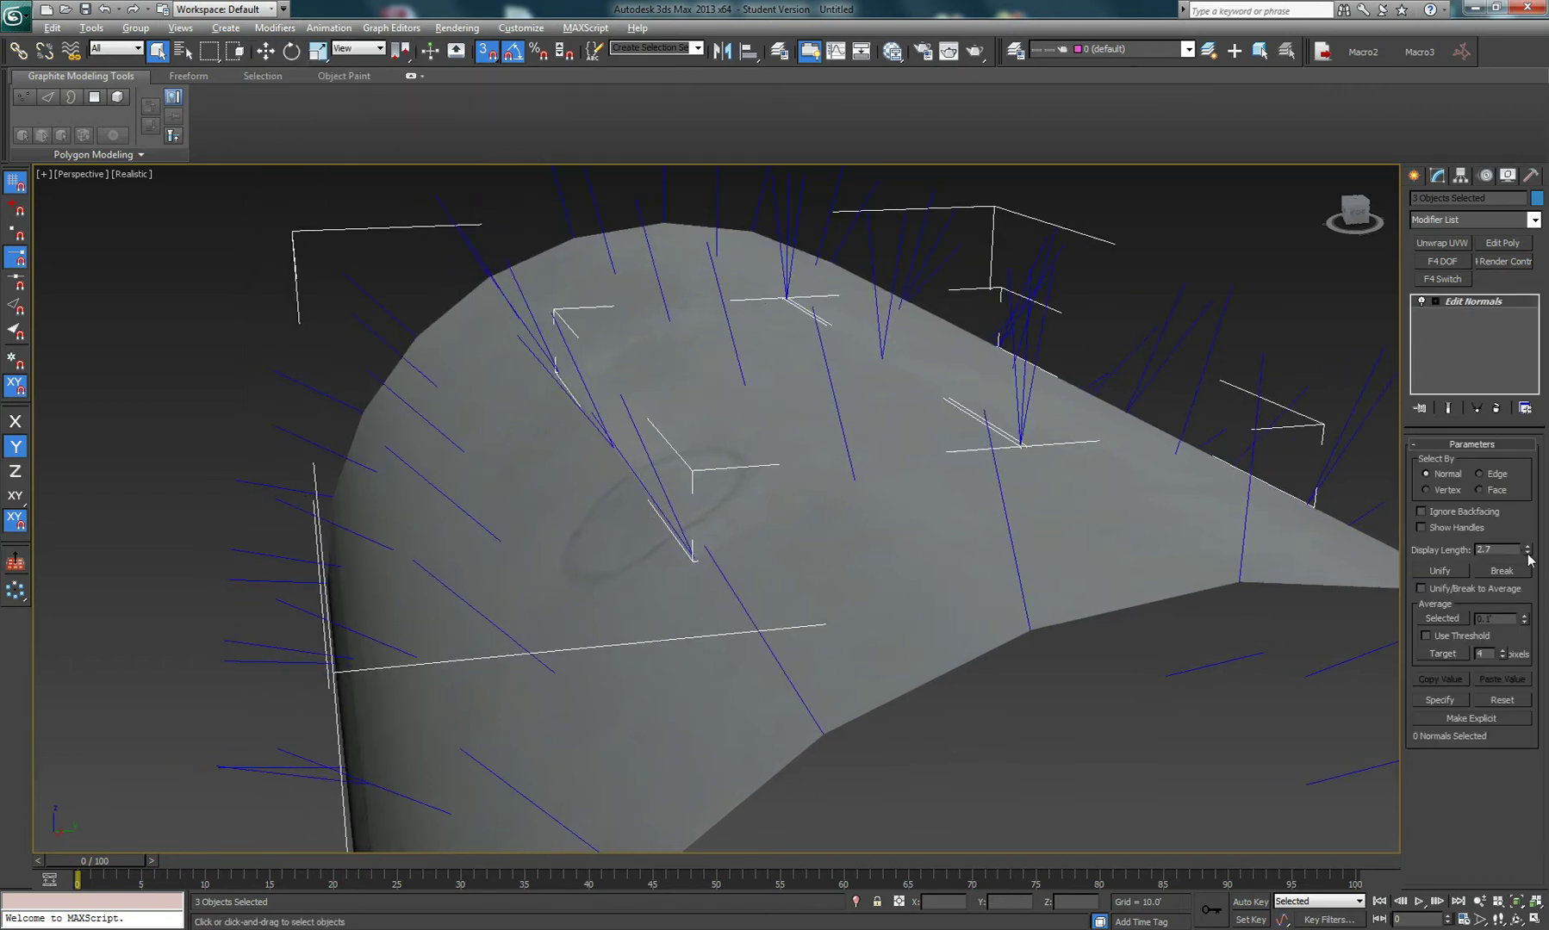
pyautogui.moveTo(1528, 575); pyautogui.dragTo(1513, 700)
pyautogui.moveTo(1521, 833); pyautogui.dragTo(1521, 870)
pyautogui.keyDown('alt'); pyautogui.moveTo(671, 553); pyautogui.dragTo(798, 531, button='middle'); pyautogui.keyUp('alt')
pyautogui.keyDown('alt'); pyautogui.moveTo(729, 598); pyautogui.dragTo(778, 551, button='middle'); pyautogui.keyUp('alt')
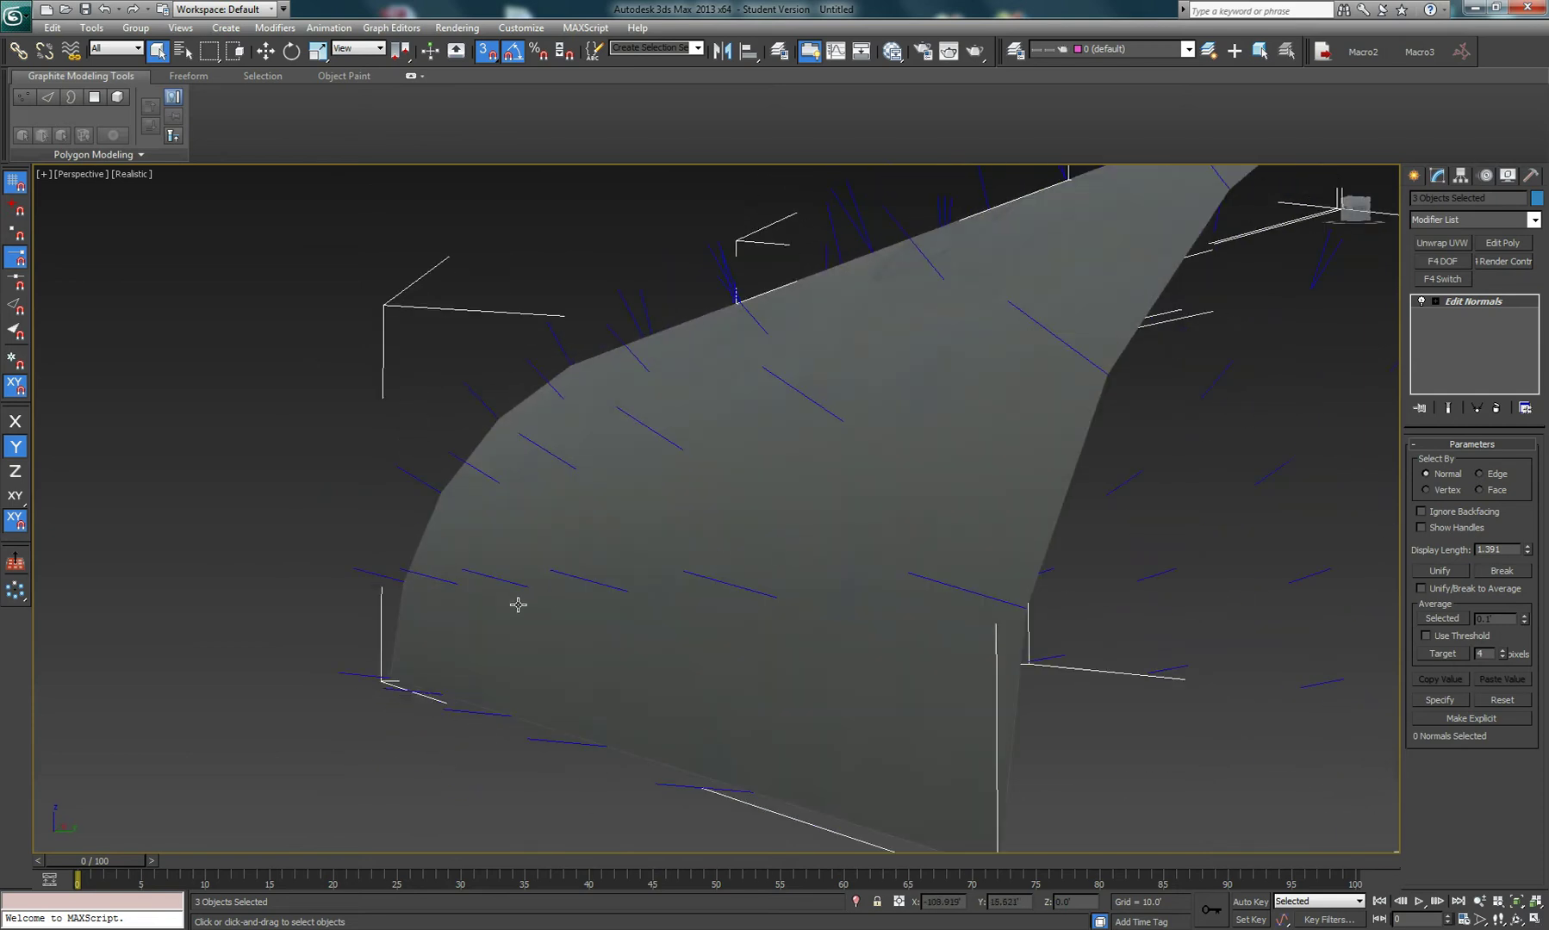
pyautogui.press('F4')
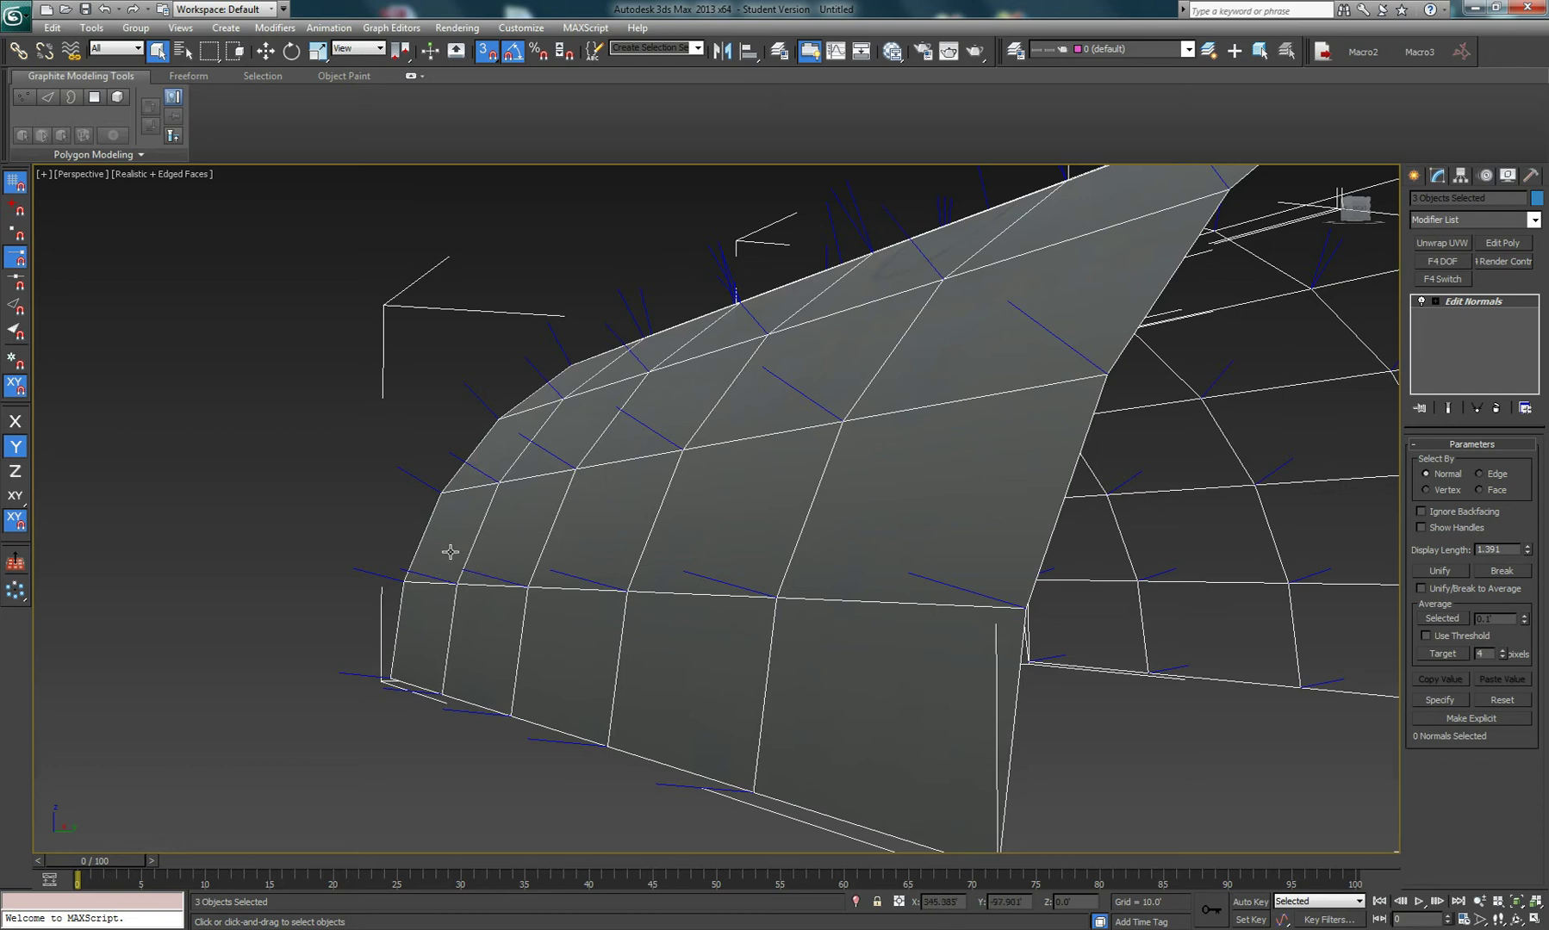
# Compare the normals at ordinary vertices with the doubled normals along the detached pieces' borders
pyautogui.keyDown('alt'); pyautogui.moveTo(751, 594); pyautogui.dragTo(605, 525, button='middle'); pyautogui.keyUp('alt')
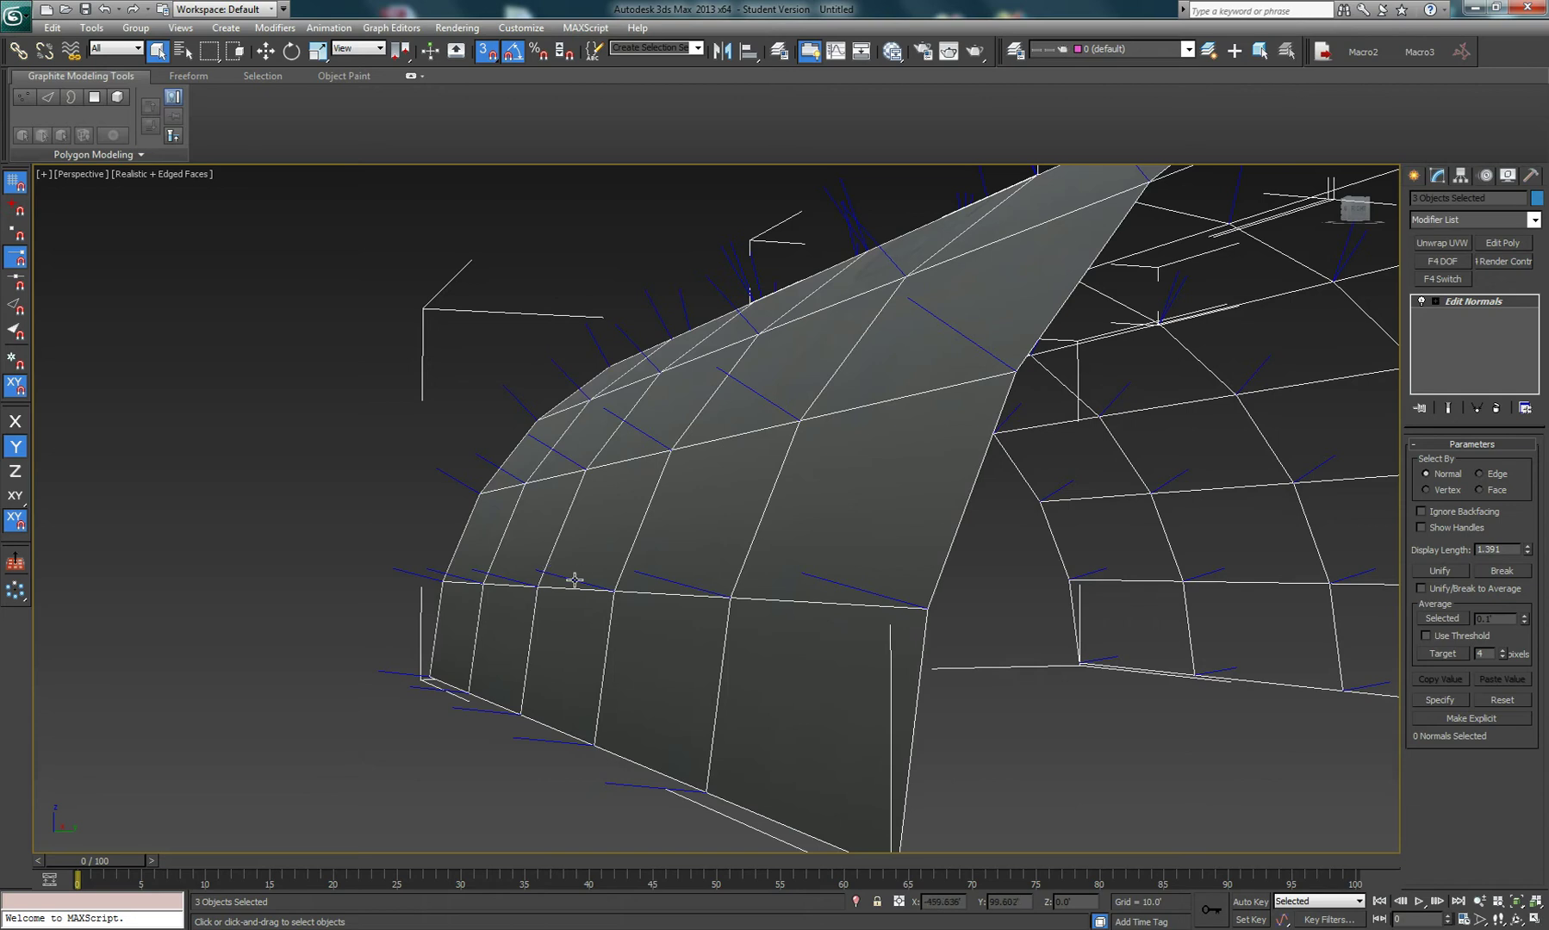
pyautogui.scroll(3, 575, 579)
pyautogui.moveTo(865, 364); pyautogui.dragTo(772, 525, button='middle')
pyautogui.keyDown('alt'); pyautogui.moveTo(867, 450); pyautogui.dragTo(772, 610, button='middle'); pyautogui.keyUp('alt')
pyautogui.scroll(2, 806, 576)
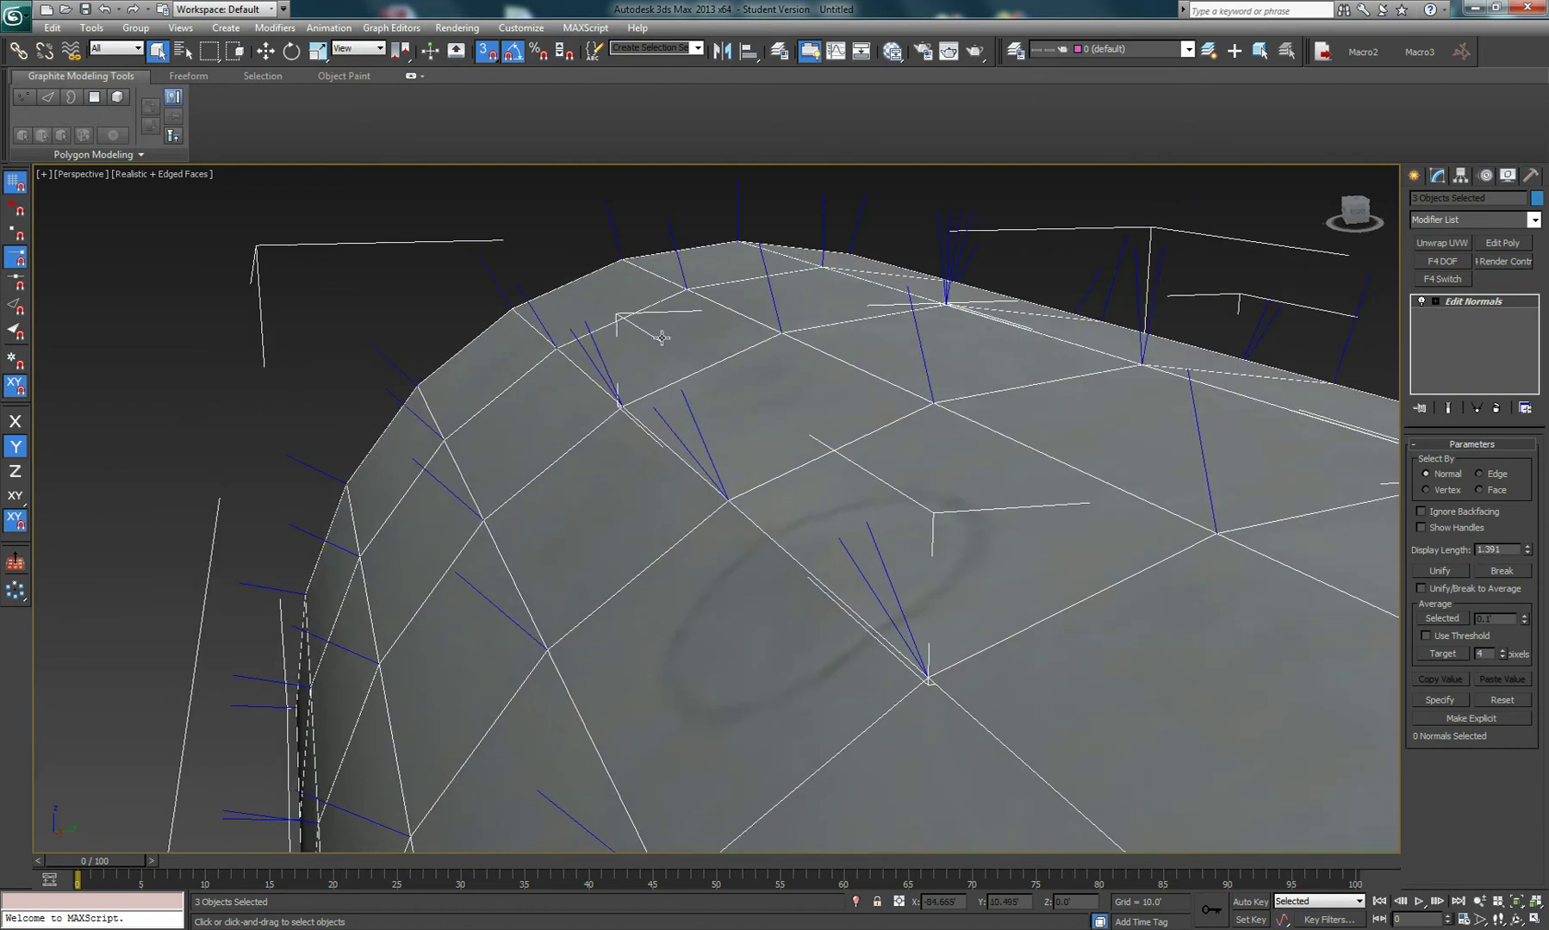
pyautogui.keyDown('alt'); pyautogui.moveTo(947, 525); pyautogui.dragTo(840, 525, button='middle'); pyautogui.keyUp('alt')
pyautogui.scroll(-2, 750, 493)
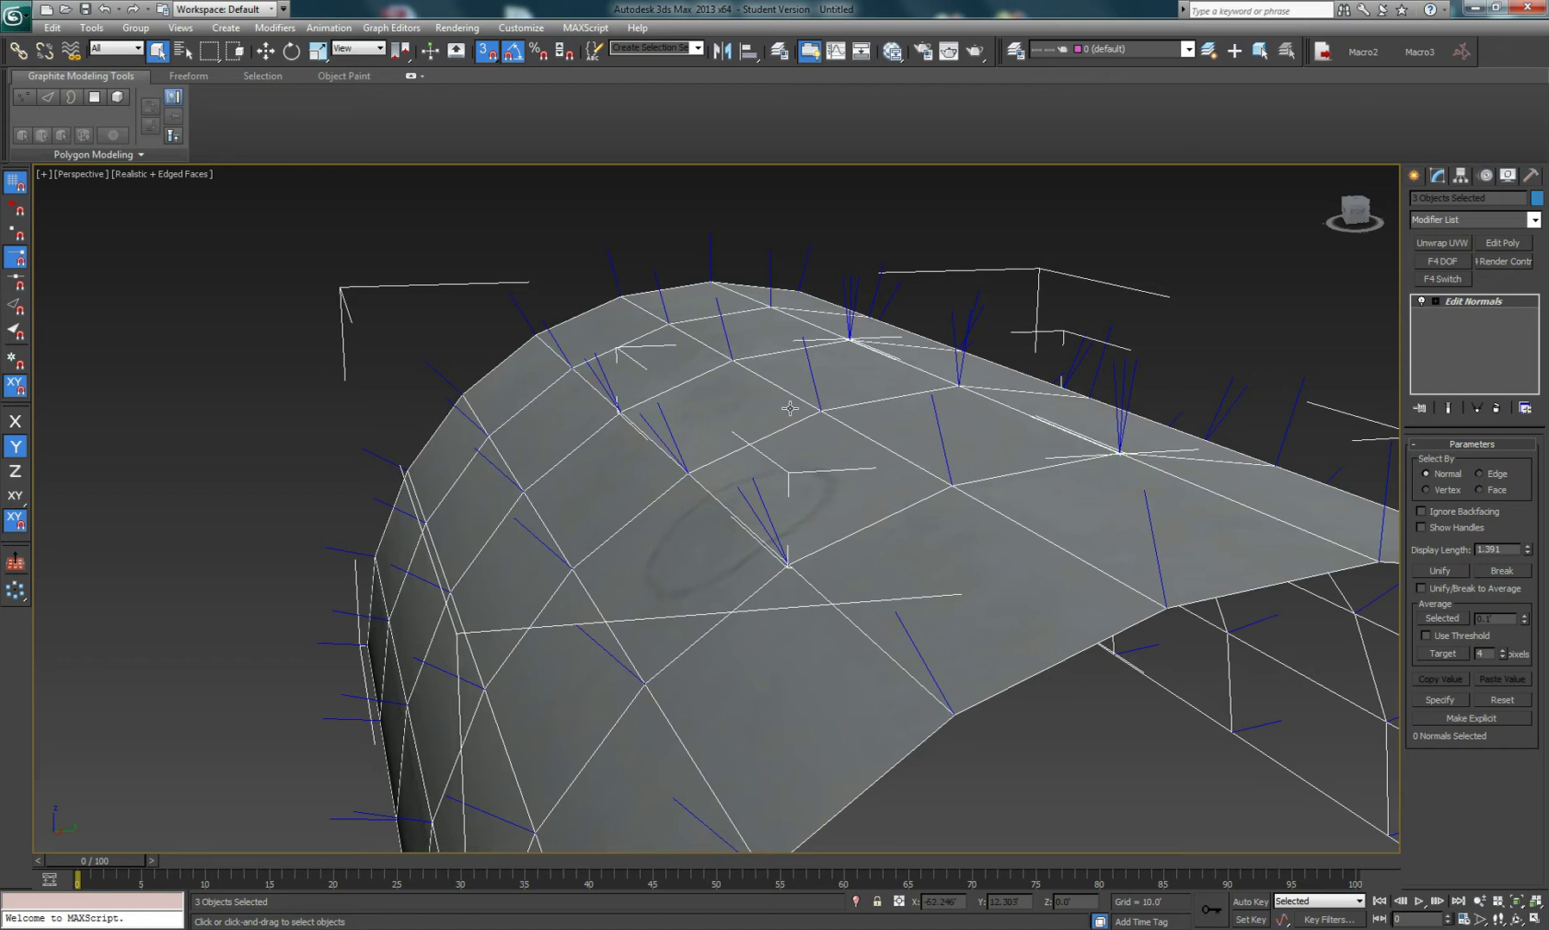
pyautogui.keyDown('alt'); pyautogui.moveTo(689, 531); pyautogui.dragTo(663, 477, button='middle'); pyautogui.keyUp('alt')
pyautogui.scroll(2, 668, 504)
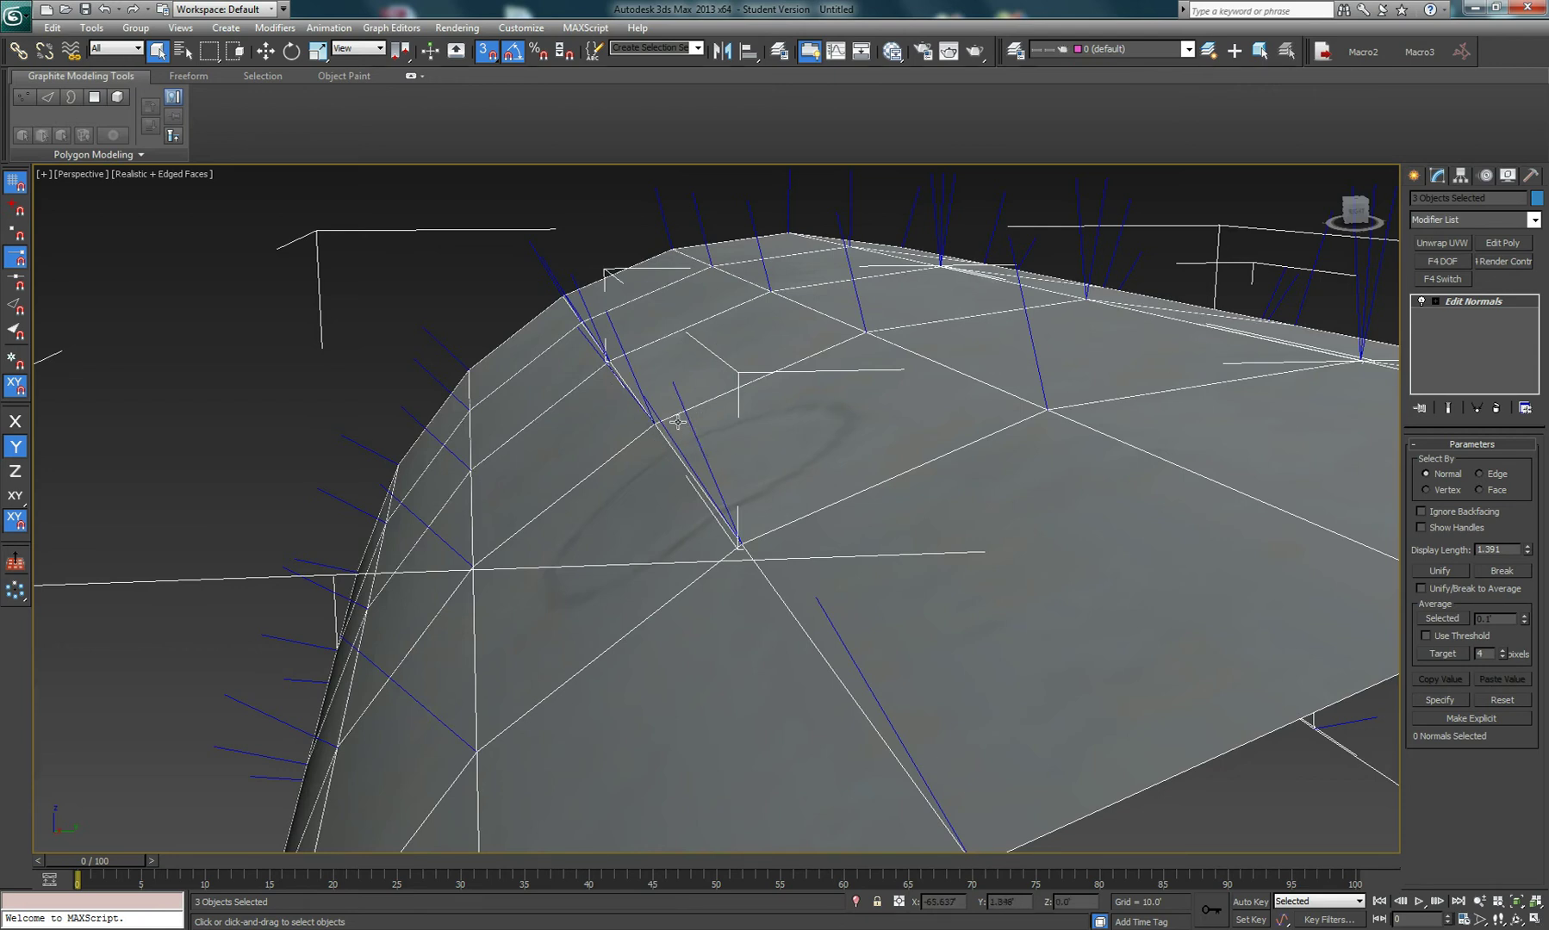
# Examine the fanned-out normals around the arch's profile in the maximized Left view
pyautogui.hotkey('alt', 'w')
pyautogui.moveTo(404, 642); pyautogui.dragTo(489, 680, button='middle')
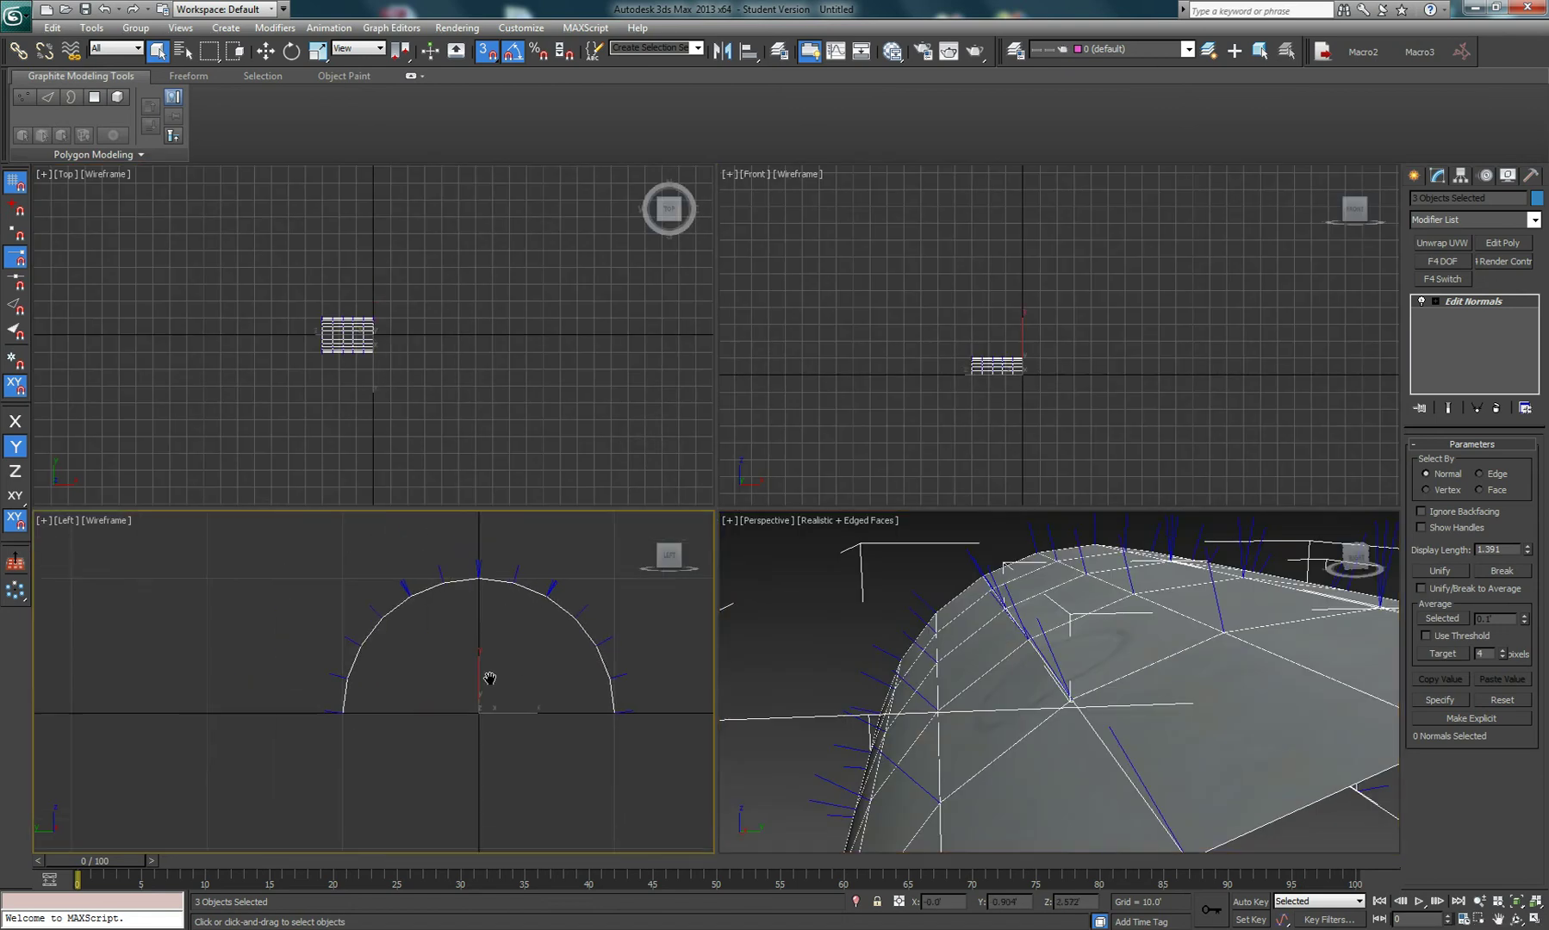
pyautogui.hotkey('alt', 'w')
pyautogui.scroll(5, 678, 521)
pyautogui.moveTo(779, 415); pyautogui.dragTo(729, 705, button='middle')
pyautogui.scroll(4, 660, 587)
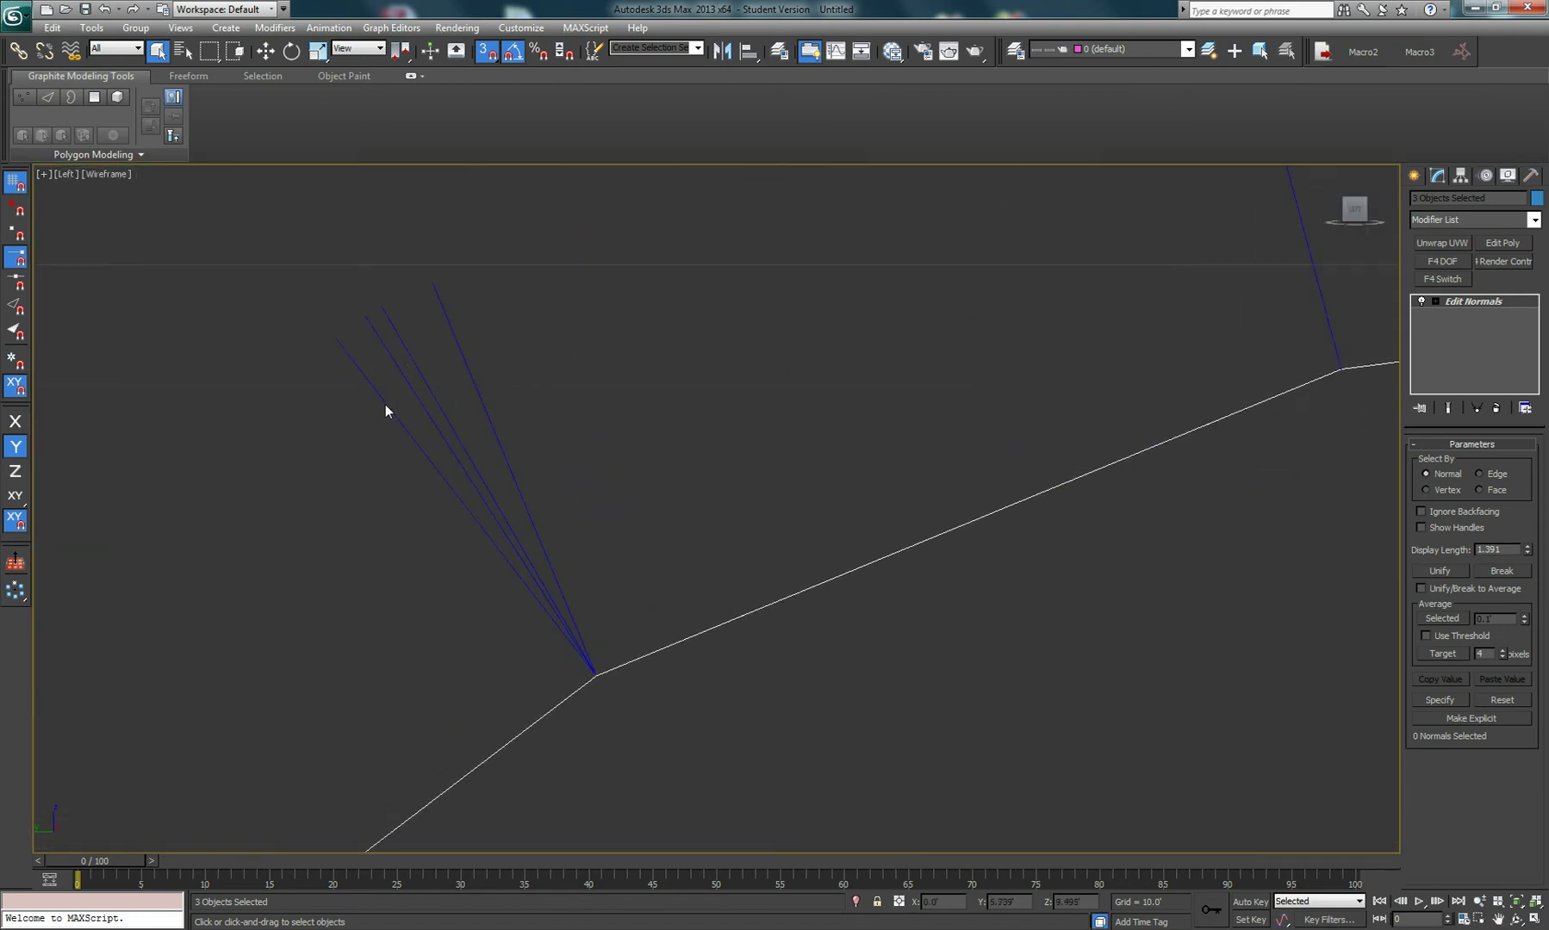
pyautogui.moveTo(916, 484); pyautogui.dragTo(652, 544, button='middle')
pyautogui.scroll(-4, 652, 545)
pyautogui.moveTo(304, 766); pyautogui.dragTo(745, 288, button='middle')
pyautogui.moveTo(525, 549); pyautogui.dragTo(612, 368, button='middle')
pyautogui.moveTo(625, 483); pyautogui.dragTo(509, 717, button='middle')
pyautogui.moveTo(747, 329); pyautogui.dragTo(374, 653, button='middle')
# Return to the maximized Perspective view and inspect the split normals along the detached pieces' borders
pyautogui.hotkey('alt', 'w')
pyautogui.middleClick(1071, 643)
pyautogui.hotkey('alt', 'w')
pyautogui.scroll(3, 646, 507)
pyautogui.keyDown('alt'); pyautogui.moveTo(648, 504); pyautogui.dragTo(653, 505, button='middle'); pyautogui.keyUp('alt')
pyautogui.keyDown('alt'); pyautogui.moveTo(528, 403); pyautogui.dragTo(552, 498, button='middle'); pyautogui.keyUp('alt')
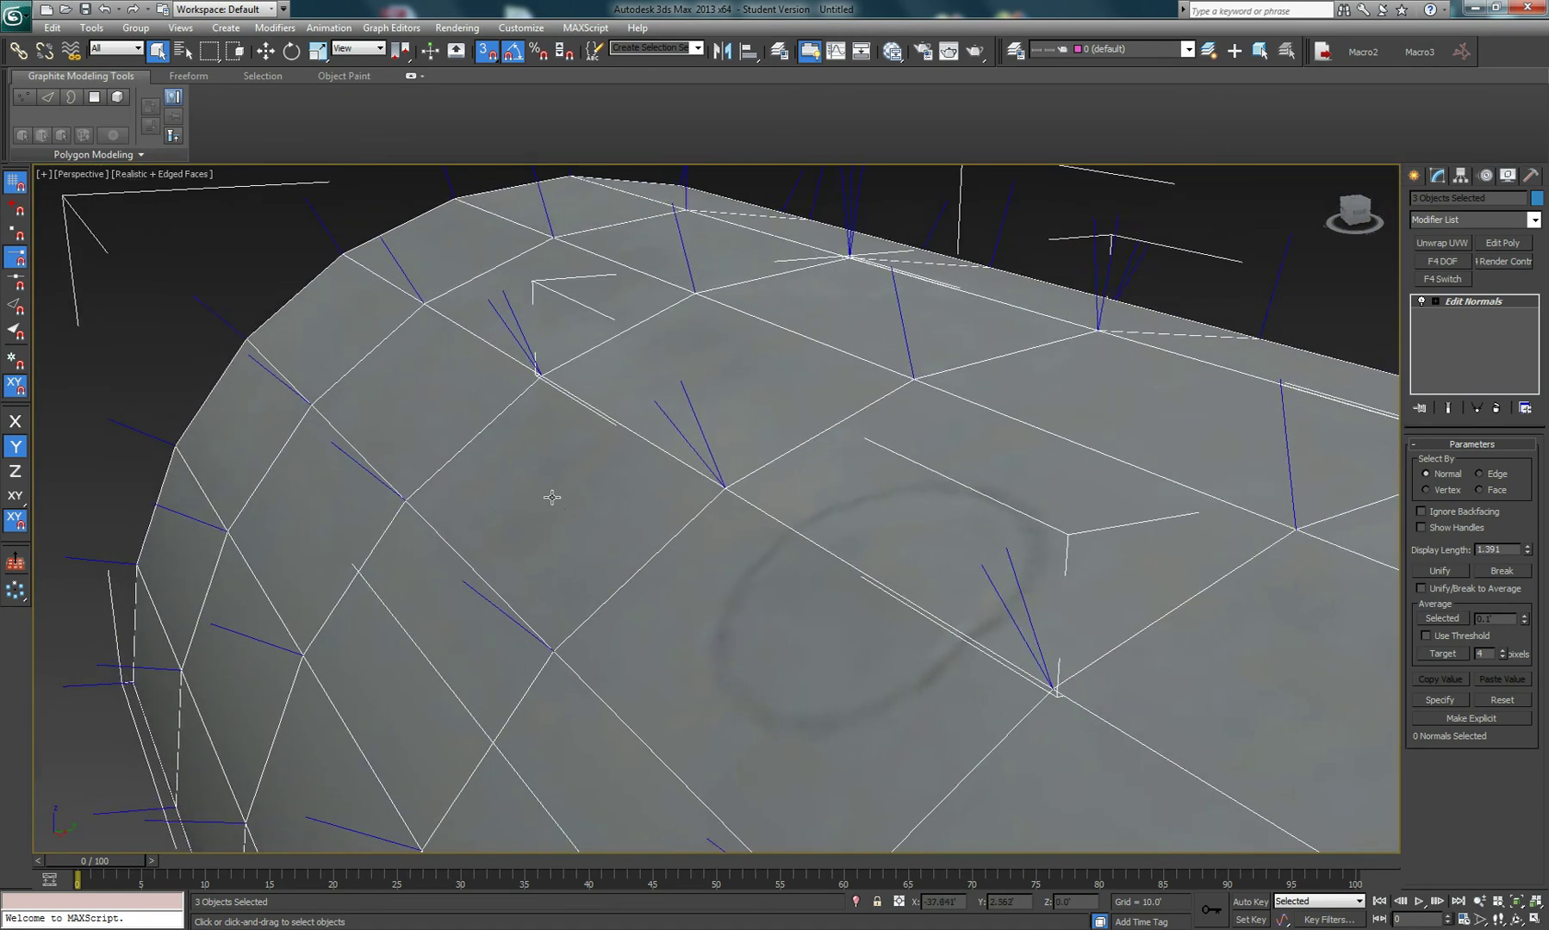
pyautogui.scroll(-3, 551, 497)
pyautogui.scroll(2, 578, 481)
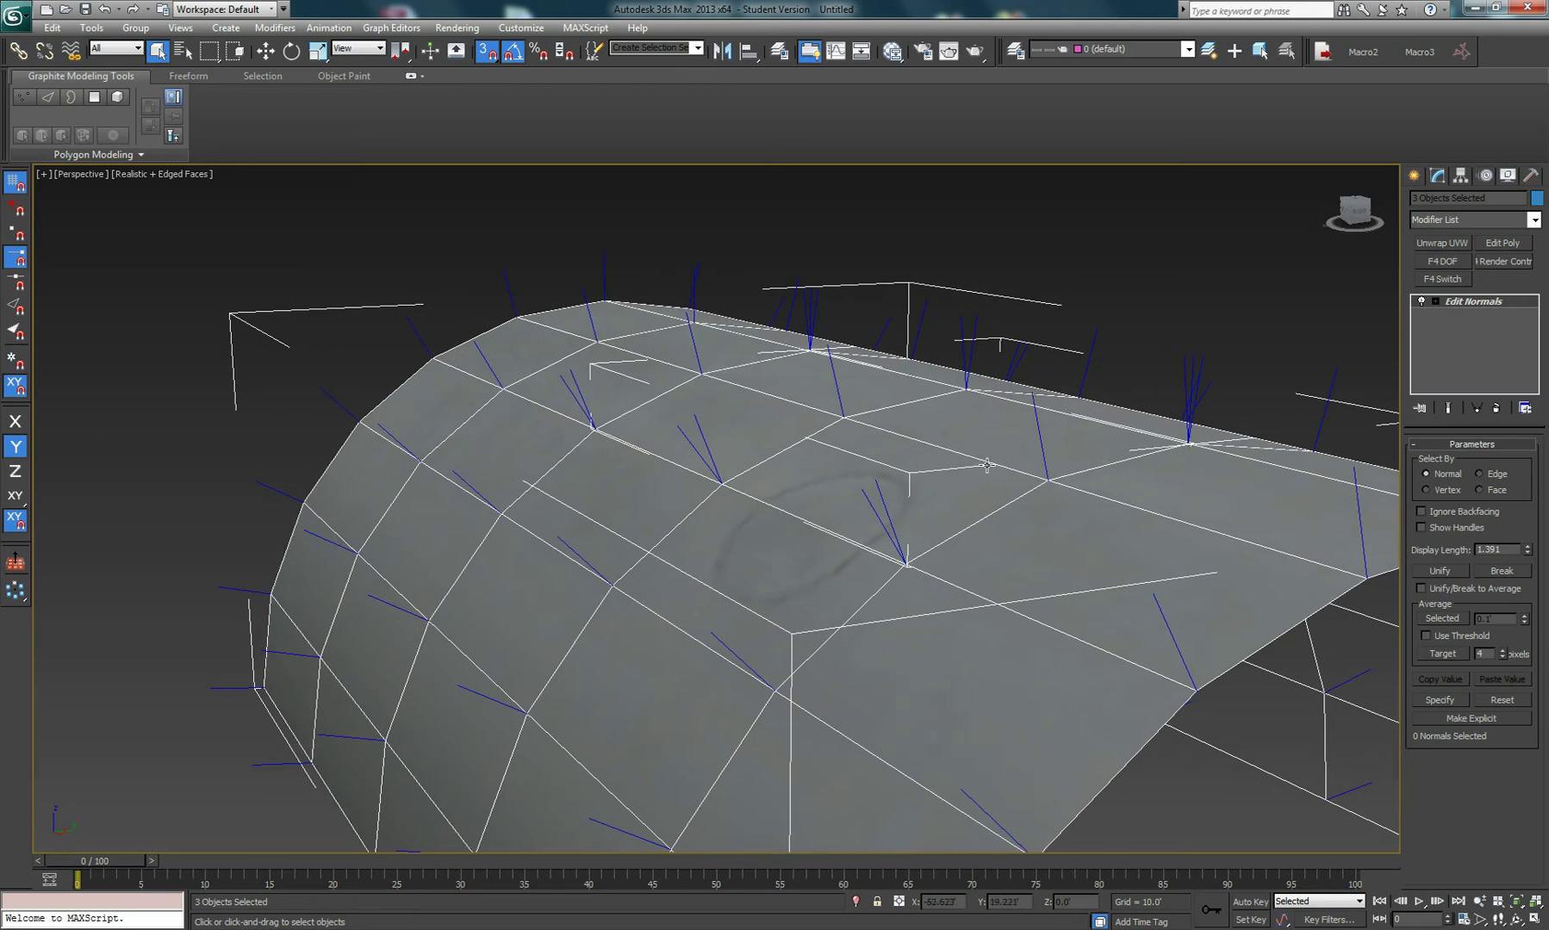
# Activate normal editing in the Edit Normals modifier and select one normal at the seam's middle vertex
pyautogui.click(1470, 303)
pyautogui.moveTo(704, 454); pyautogui.dragTo(643, 464, button='middle')
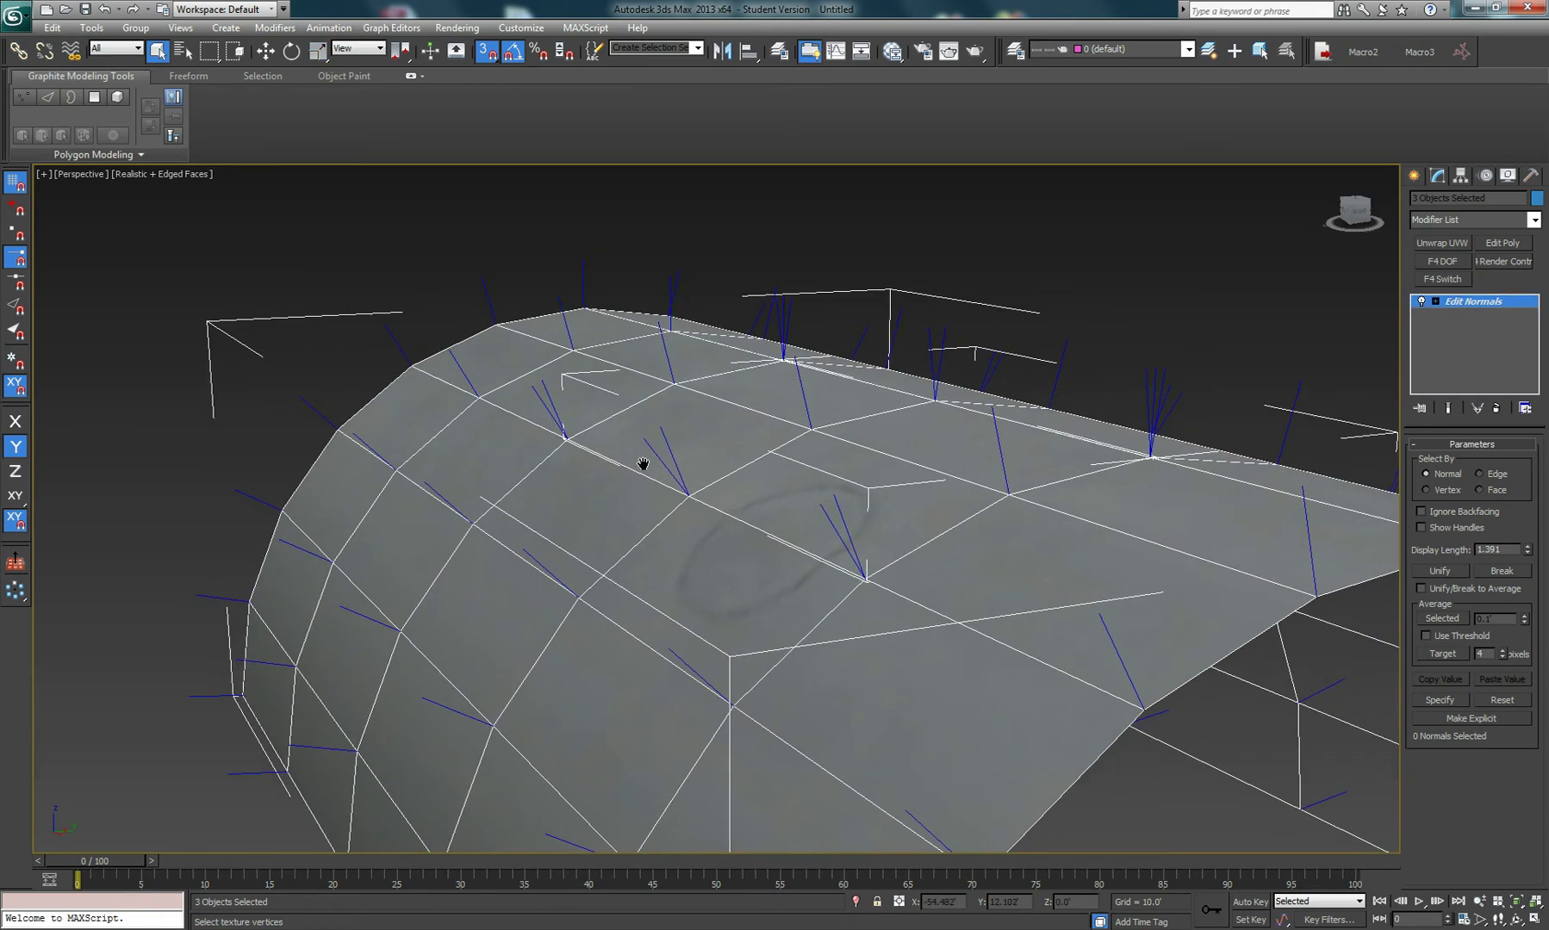
pyautogui.click(396, 345)
pyautogui.click(673, 453)
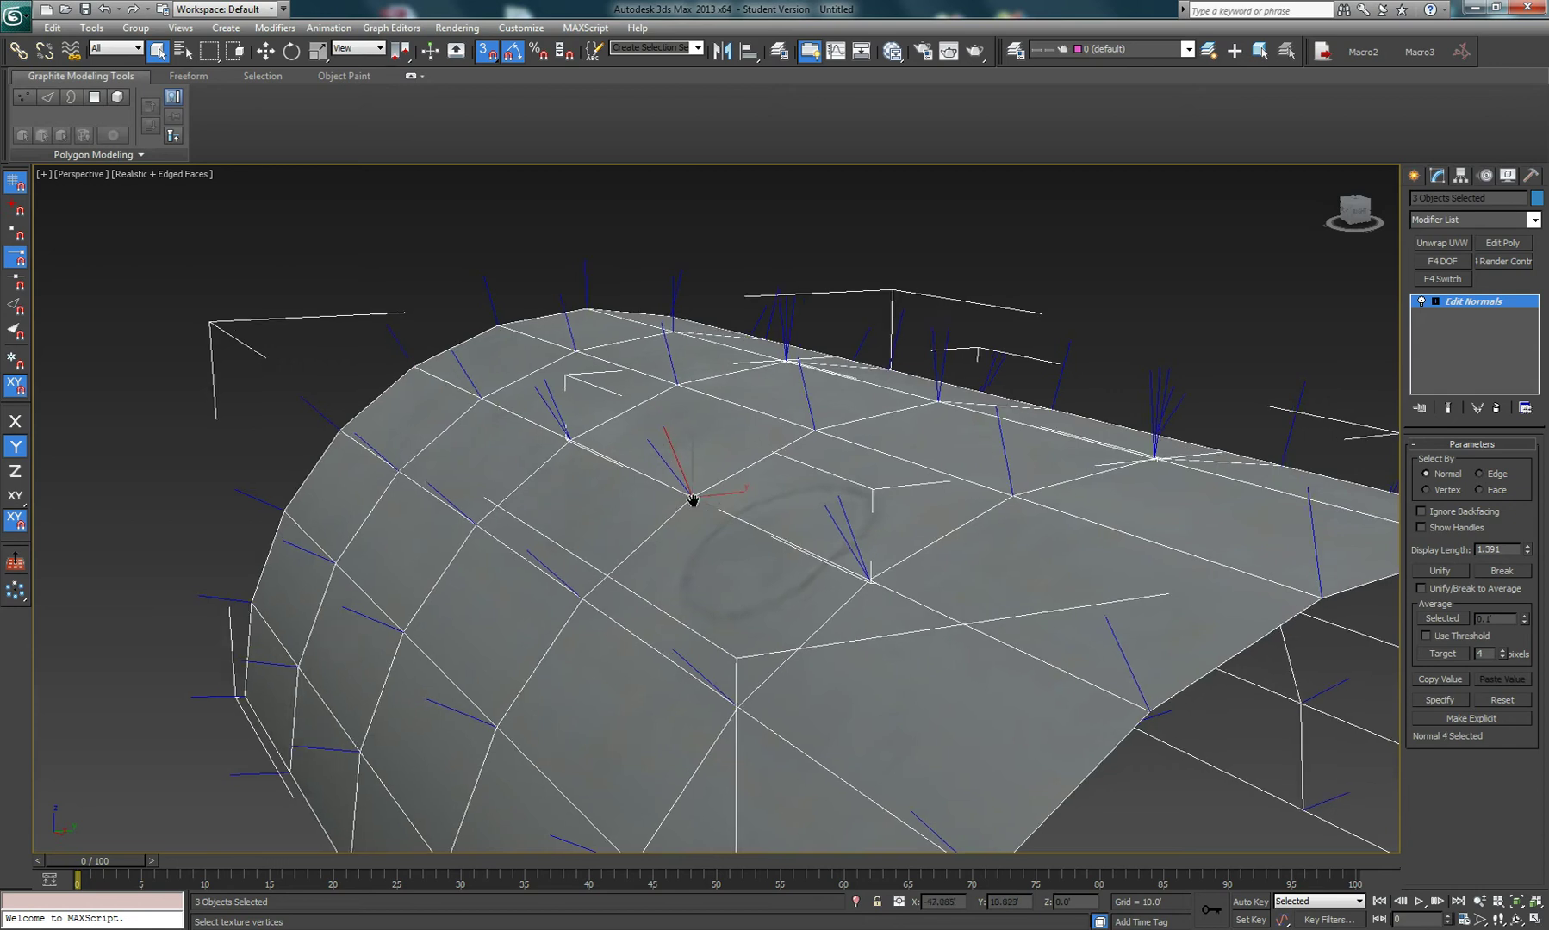
pyautogui.scroll(2, 691, 502)
# Try to move the selected seam normal with snapping switched off
pyautogui.click(265, 51)
pyautogui.keyDown('alt'); pyautogui.moveTo(706, 508); pyautogui.dragTo(668, 534, button='middle'); pyautogui.keyUp('alt')
pyautogui.press('s')
pyautogui.moveTo(702, 516)
pyautogui.mouseDown()
pyautogui.moveTo(751, 506)
pyautogui.moveTo(622, 508)
pyautogui.moveTo(515, 578)
pyautogui.moveTo(894, 465)
pyautogui.moveTo(543, 560)
pyautogui.moveTo(668, 512)
pyautogui.moveTo(620, 526)
pyautogui.mouseUp()
pyautogui.rightClick(620, 526)
pyautogui.moveTo(584, 568)
pyautogui.keyDown('alt'); pyautogui.mouseDown(button='middle')
pyautogui.moveTo(609, 606)
pyautogui.moveTo(715, 586)
pyautogui.mouseUp(button='middle'); pyautogui.keyUp('alt')
pyautogui.moveTo(895, 505)
pyautogui.mouseDown()
pyautogui.moveTo(778, 515)
pyautogui.moveTo(1098, 512)
pyautogui.moveTo(798, 534)
pyautogui.moveTo(1007, 541)
pyautogui.mouseUp()
pyautogui.keyDown('alt'); pyautogui.moveTo(1007, 541); pyautogui.dragTo(888, 533, button='middle'); pyautogui.keyUp('alt')
pyautogui.keyDown('alt'); pyautogui.moveTo(485, 500); pyautogui.dragTo(424, 374, button='middle'); pyautogui.keyUp('alt')
# Try rotating the selected seam normal and undo the rotation
pyautogui.click(292, 51)
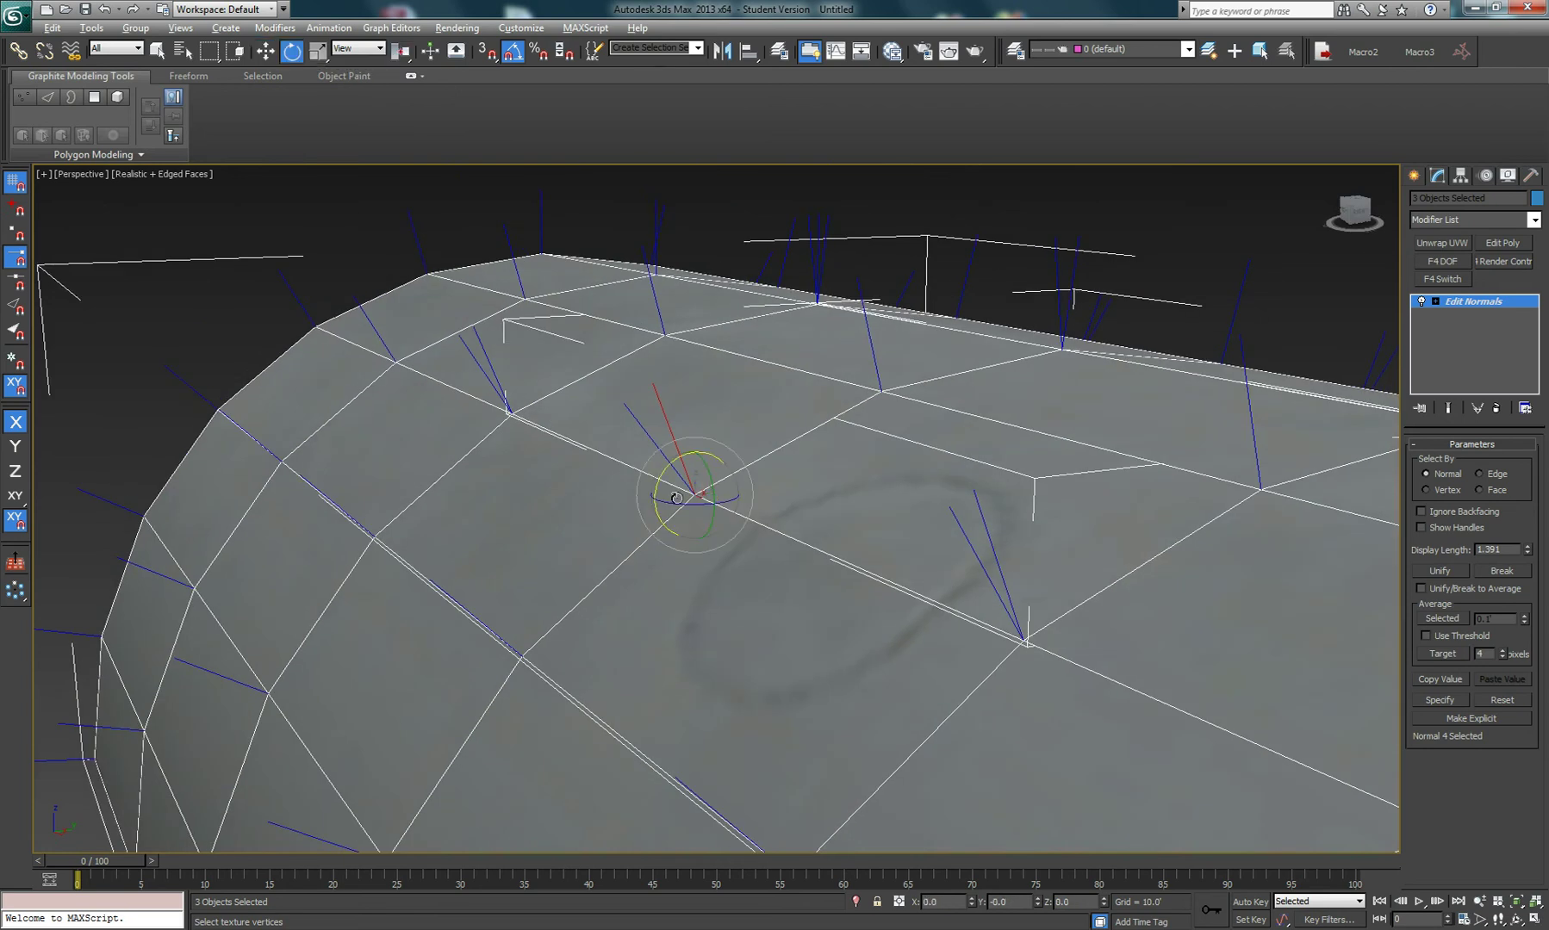
pyautogui.keyDown('alt'); pyautogui.moveTo(677, 494); pyautogui.dragTo(673, 505, button='middle'); pyautogui.keyUp('alt')
pyautogui.moveTo(655, 493)
pyautogui.mouseDown()
pyautogui.moveTo(642, 517)
pyautogui.moveTo(668, 469)
pyautogui.moveTo(689, 466)
pyautogui.moveTo(687, 392)
pyautogui.moveTo(697, 525)
pyautogui.moveTo(695, 511)
pyautogui.moveTo(682, 524)
pyautogui.moveTo(637, 510)
pyautogui.moveTo(709, 508)
pyautogui.mouseUp()
pyautogui.hotkey('ctrl', 'z')
pyautogui.moveTo(572, 452); pyautogui.dragTo(616, 492, button='middle')
pyautogui.scroll(-1, 668, 461)
pyautogui.scroll(1, 668, 456)
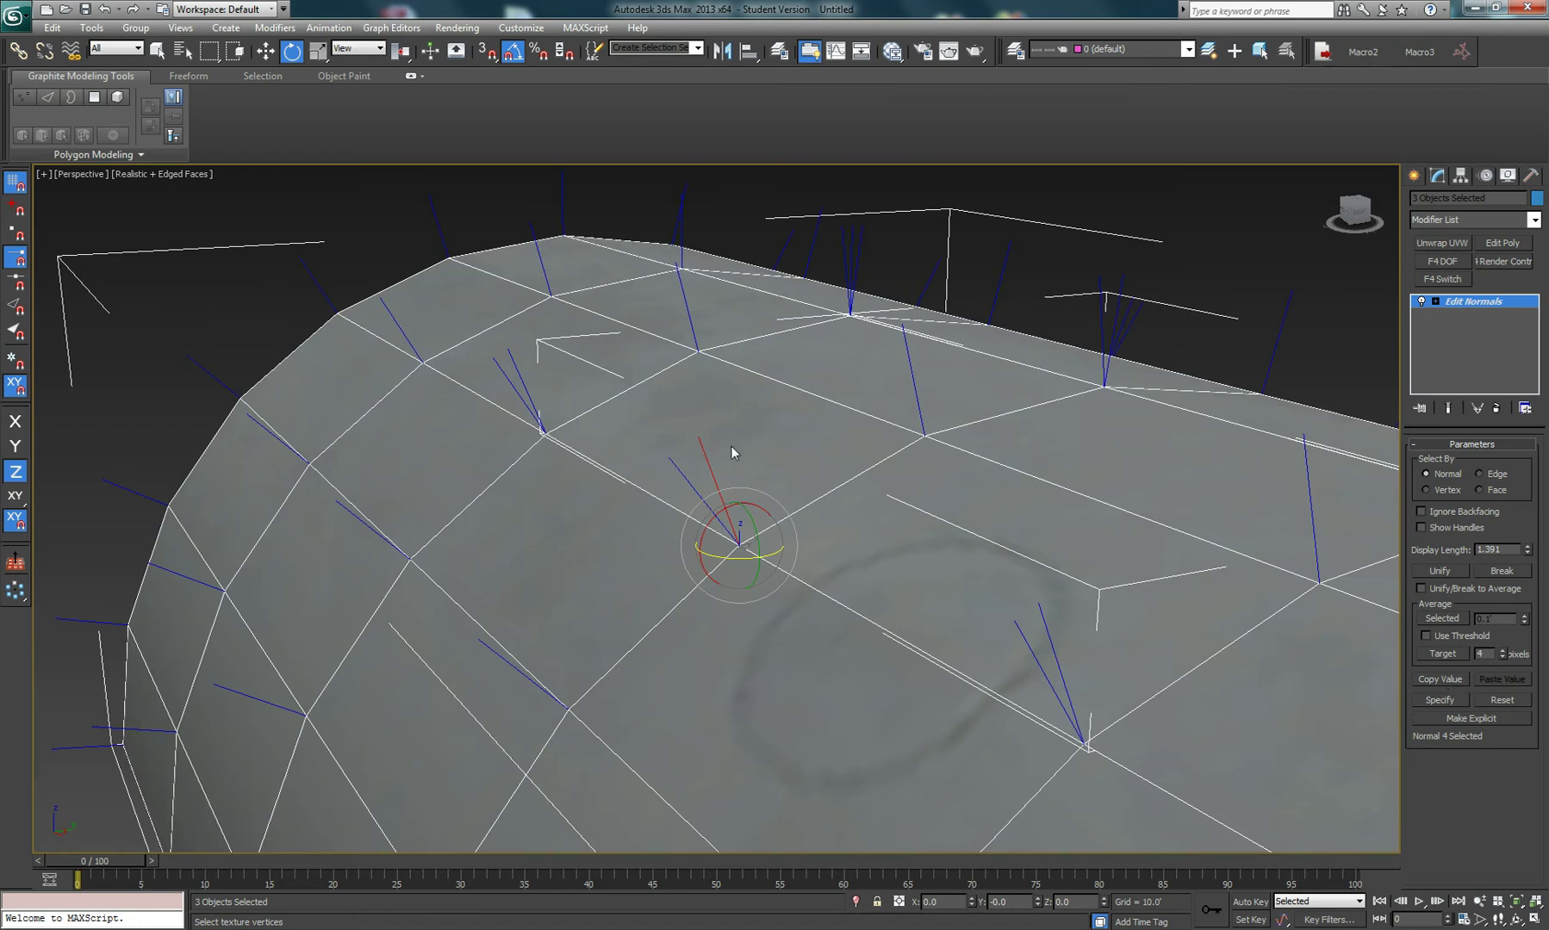
# Copy the normal value at the far end of the seam's lengthwise edge and paste it onto the split normals at the seam's far corner
pyautogui.click(314, 283)
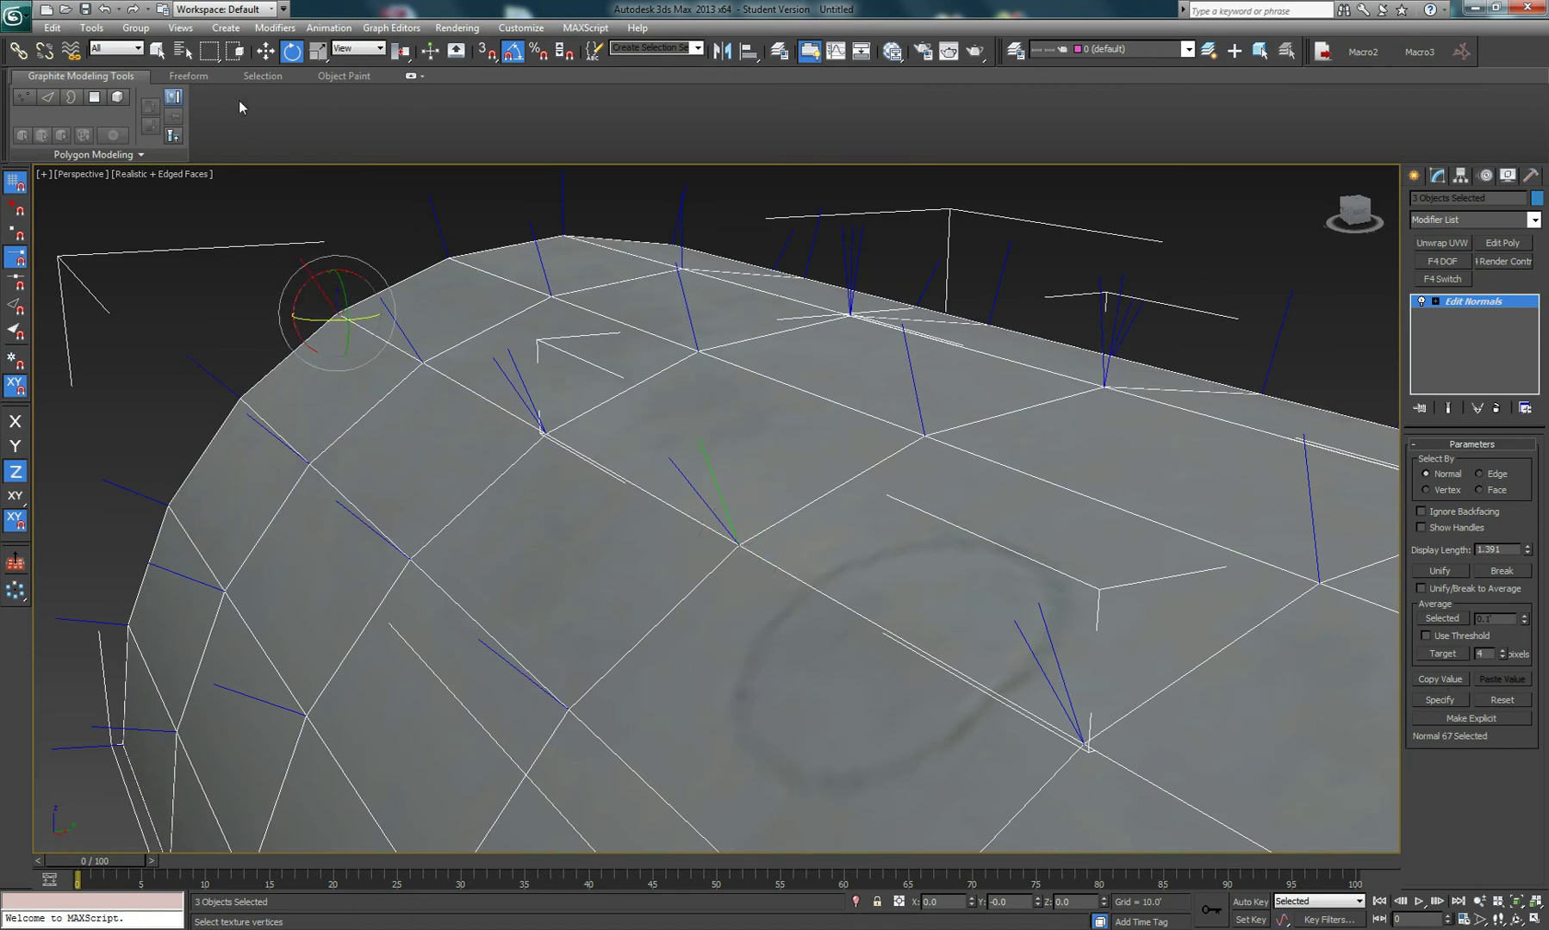
pyautogui.click(263, 52)
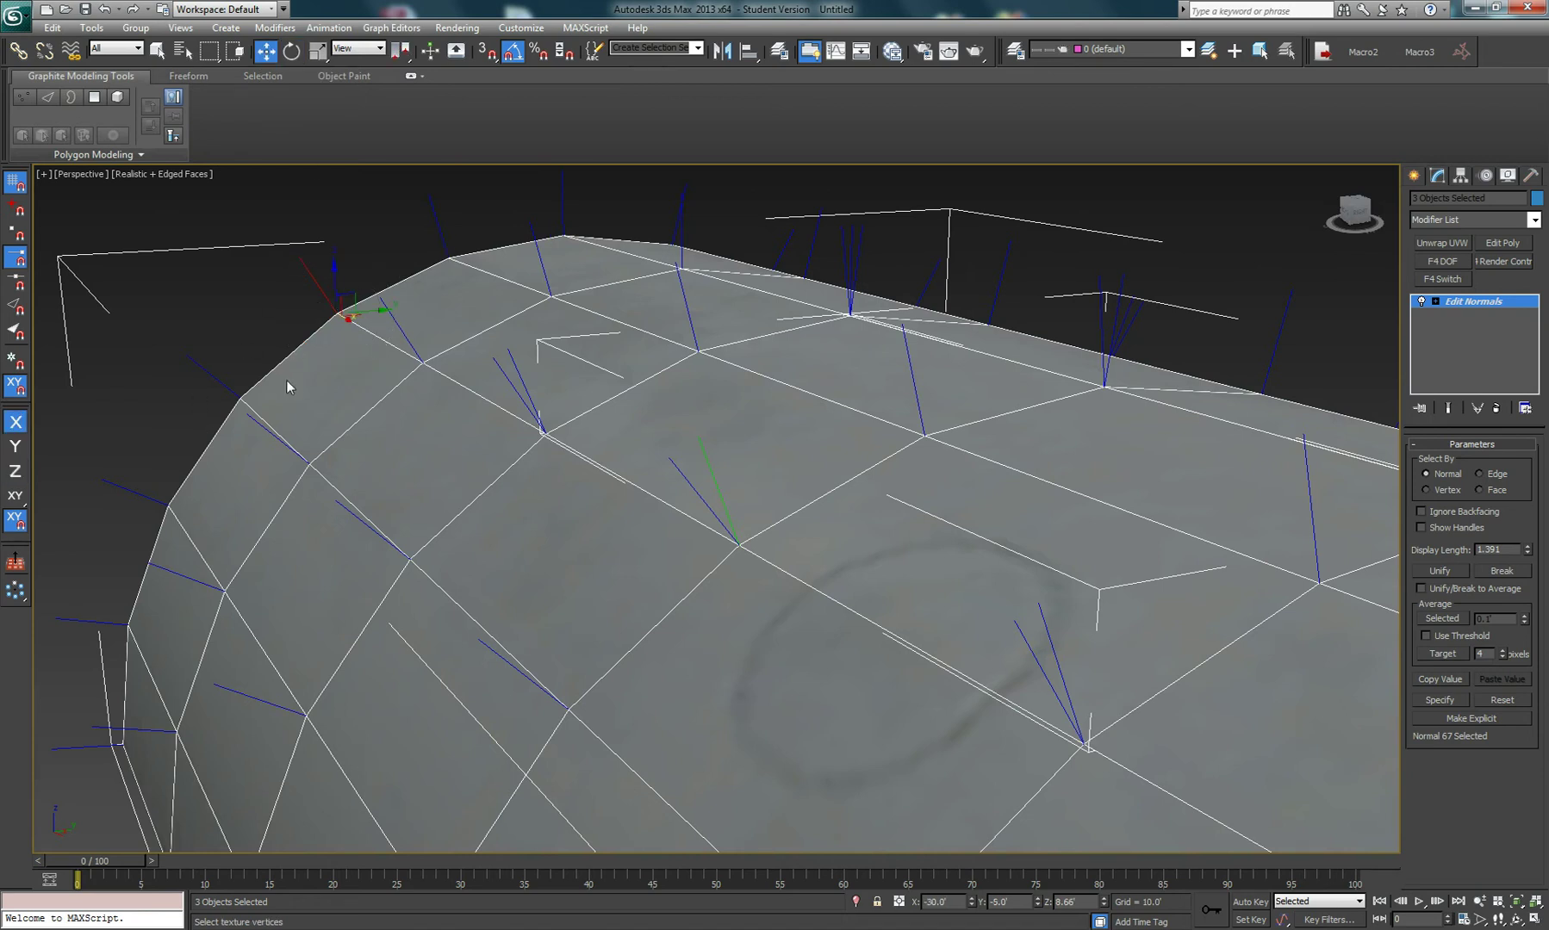
pyautogui.click(1440, 679)
pyautogui.click(525, 382)
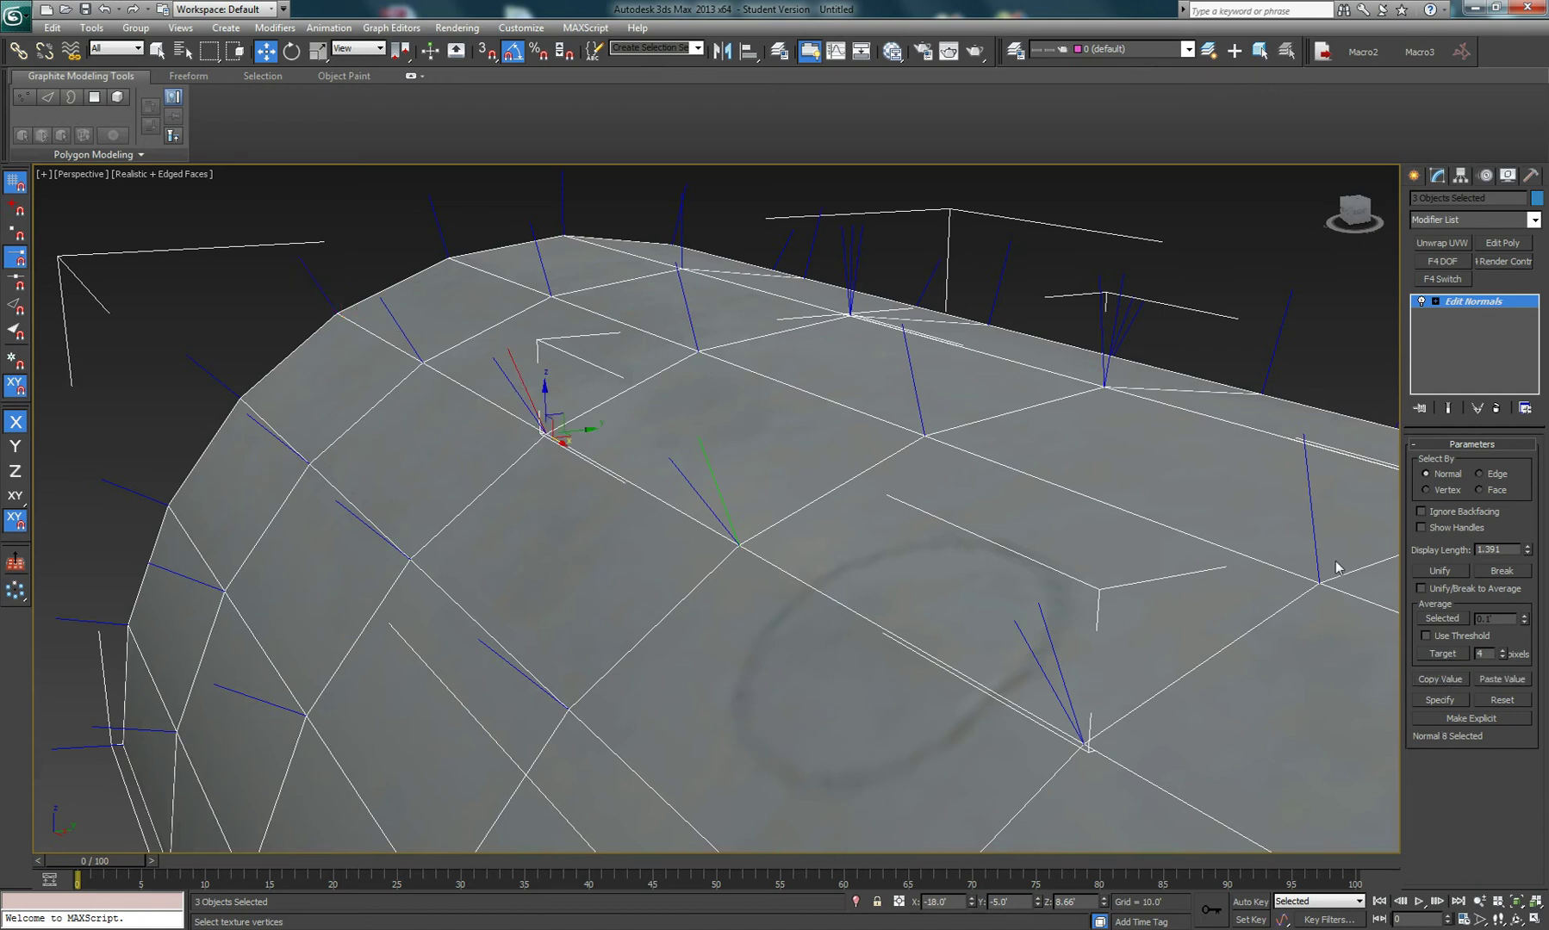
pyautogui.click(1497, 681)
pyautogui.click(500, 368)
# Paste the copied normal value onto the split normals at the seam's middle and near vertices
pyautogui.click(702, 458)
pyautogui.keyDown('ctrl'); pyautogui.click(1031, 655); pyautogui.keyUp('ctrl')
pyautogui.keyDown('ctrl'); pyautogui.click(1052, 653); pyautogui.keyUp('ctrl')
pyautogui.keyDown('alt'); pyautogui.moveTo(1047, 682); pyautogui.dragTo(875, 563, button='middle'); pyautogui.keyUp('alt')
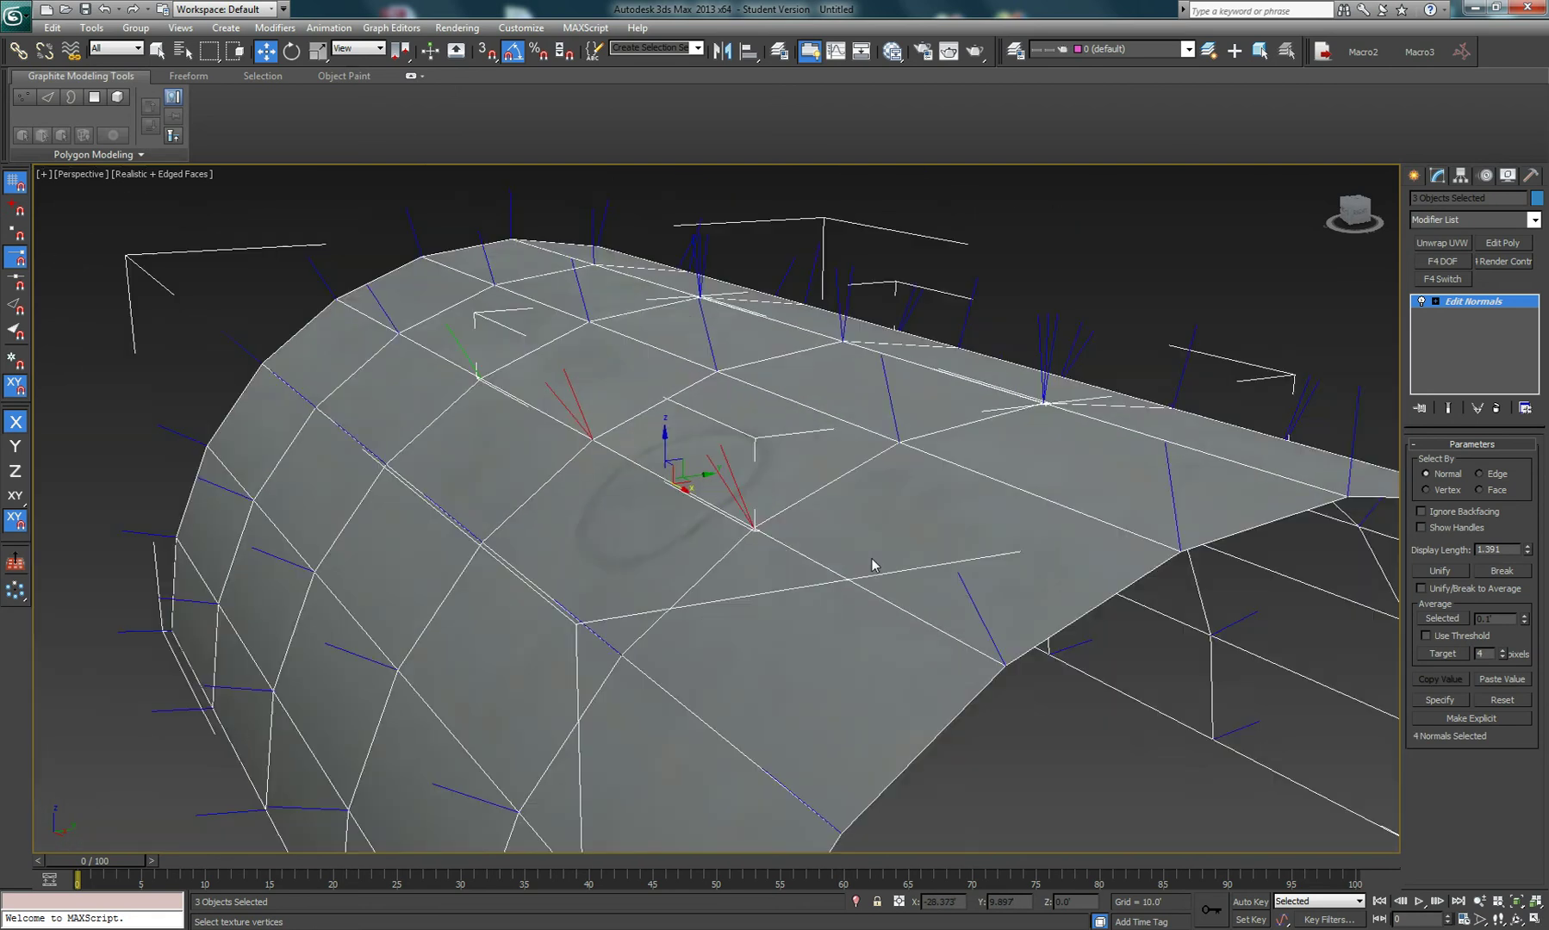
pyautogui.click(1503, 681)
pyautogui.scroll(-3, 529, 461)
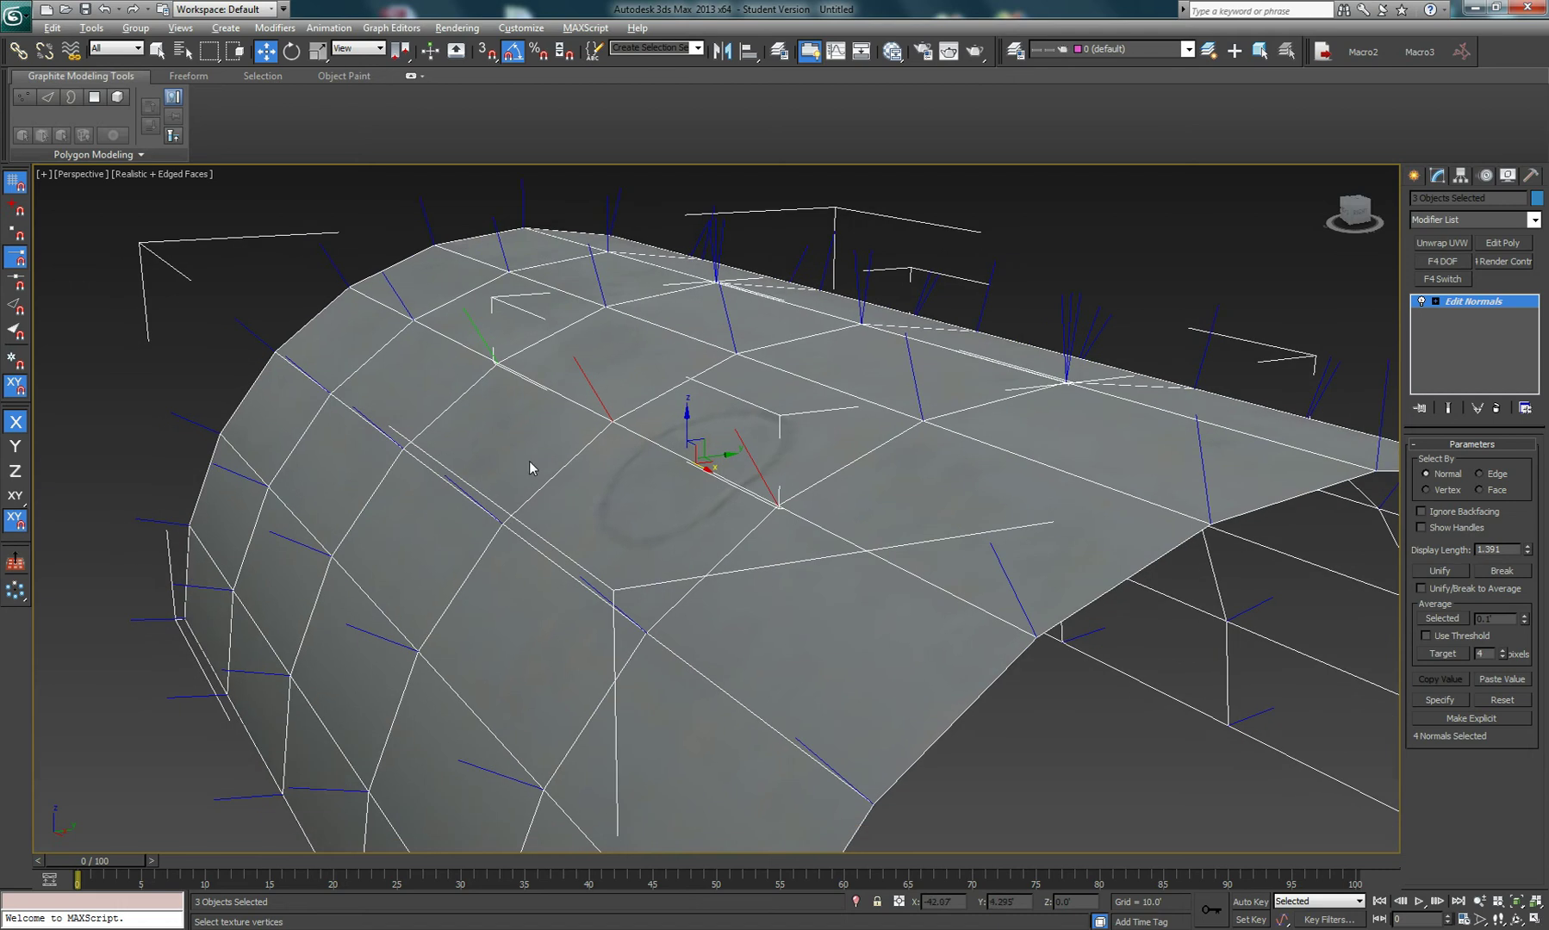
# Examine the seam normals end-on in the Left view to check that they line up, and return to the perspective view
pyautogui.hotkey('alt', 'w')
pyautogui.hotkey('alt', 'w')
pyautogui.scroll(-4, 659, 603)
pyautogui.moveTo(920, 627); pyautogui.dragTo(689, 588, button='middle')
pyautogui.scroll(6, 938, 487)
pyautogui.moveTo(938, 487); pyautogui.dragTo(639, 579, button='middle')
pyautogui.scroll(4, 870, 473)
pyautogui.scroll(2, 870, 473)
pyautogui.moveTo(1052, 272); pyautogui.dragTo(771, 428, button='middle')
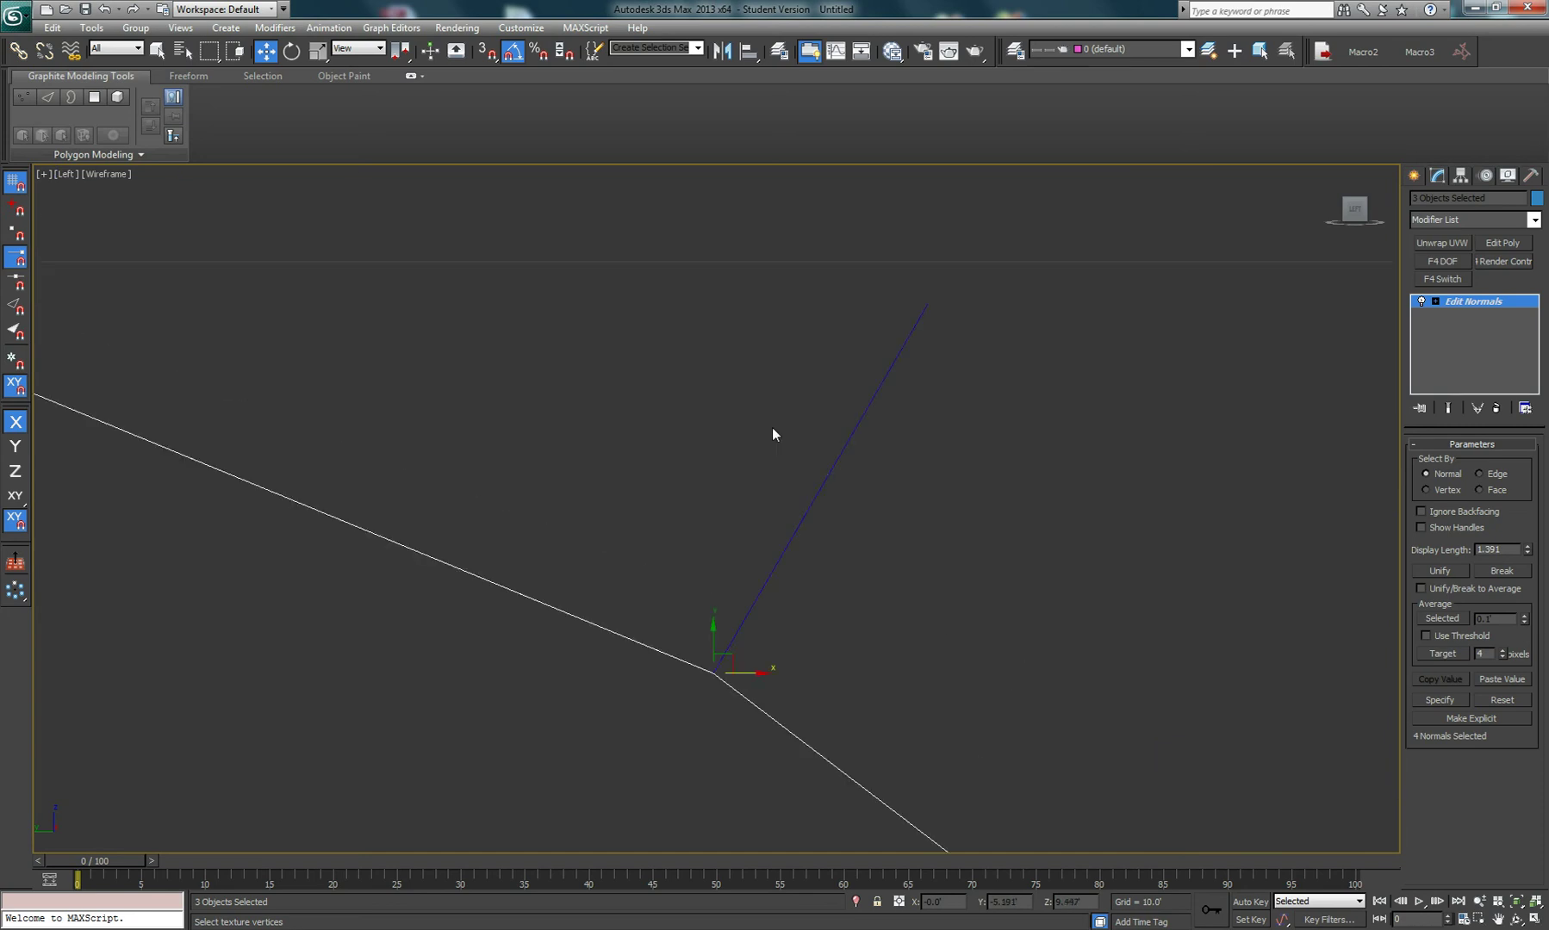
pyautogui.moveTo(967, 474); pyautogui.dragTo(968, 474)
pyautogui.moveTo(339, 427); pyautogui.dragTo(690, 454, button='middle')
pyautogui.scroll(-3, 714, 498)
pyautogui.moveTo(322, 481); pyautogui.dragTo(427, 492, button='middle')
pyautogui.moveTo(635, 570); pyautogui.dragTo(627, 538, button='middle')
pyautogui.hotkey('alt', 'w')
pyautogui.moveTo(899, 657); pyautogui.dragTo(866, 680, button='middle')
pyautogui.hotkey('alt', 'w')
pyautogui.scroll(2, 568, 549)
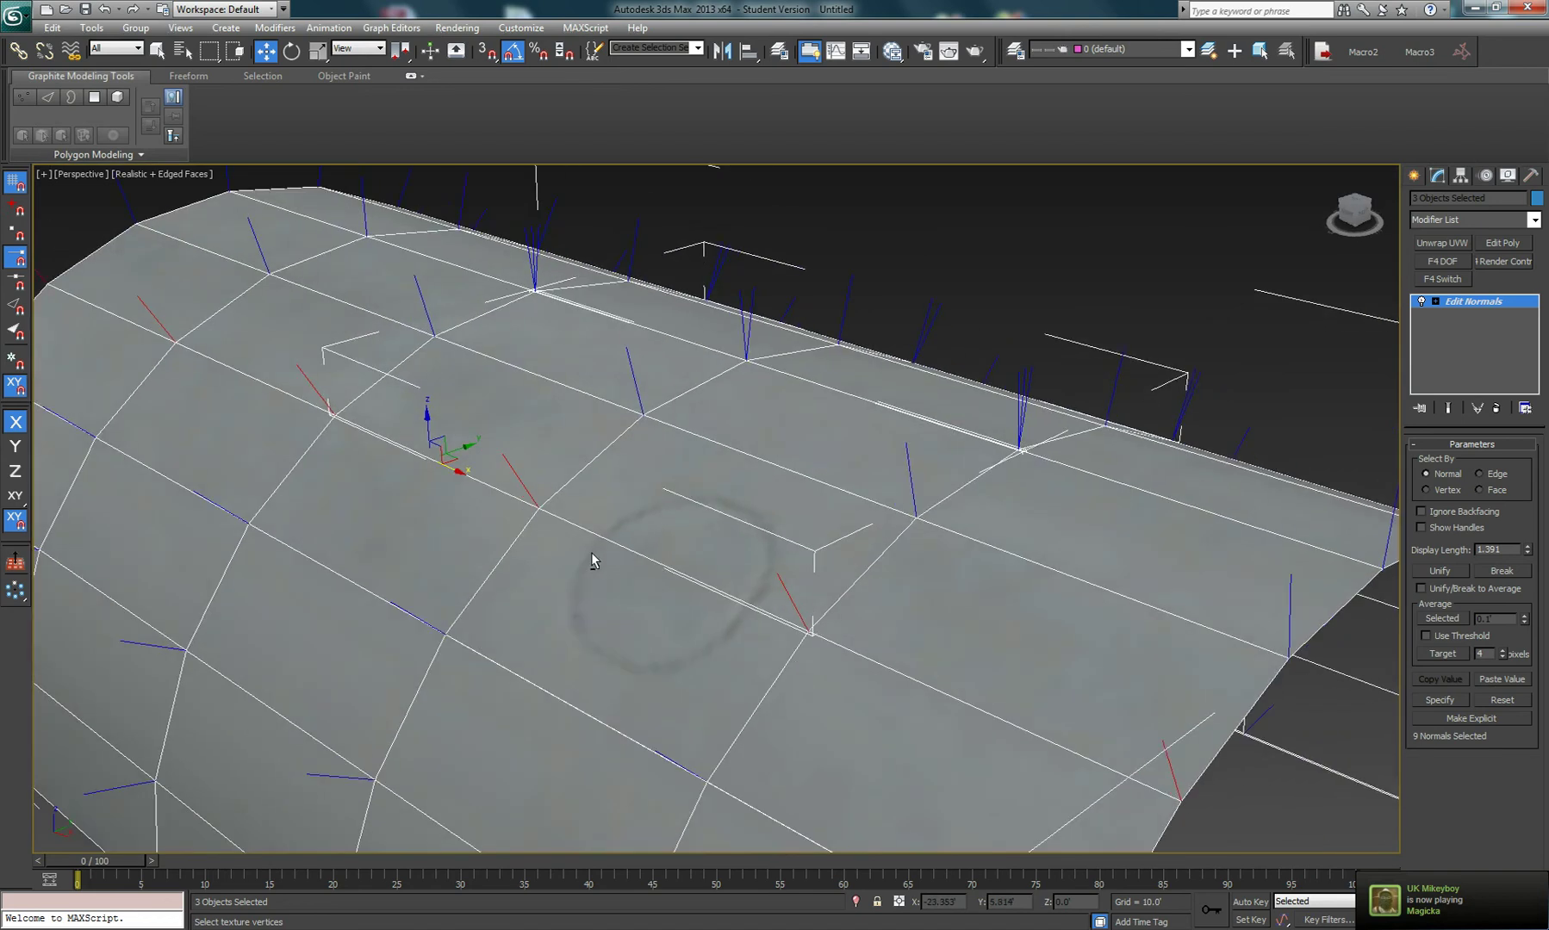
# Leave normal editing, deselect the objects and hide the edged faces to inspect the shading across the repaired seam
pyautogui.click(1492, 306)
pyautogui.click(1203, 314)
pyautogui.keyDown('alt'); pyautogui.moveTo(758, 585); pyautogui.dragTo(707, 565, button='middle'); pyautogui.keyUp('alt')
pyautogui.press('F4')
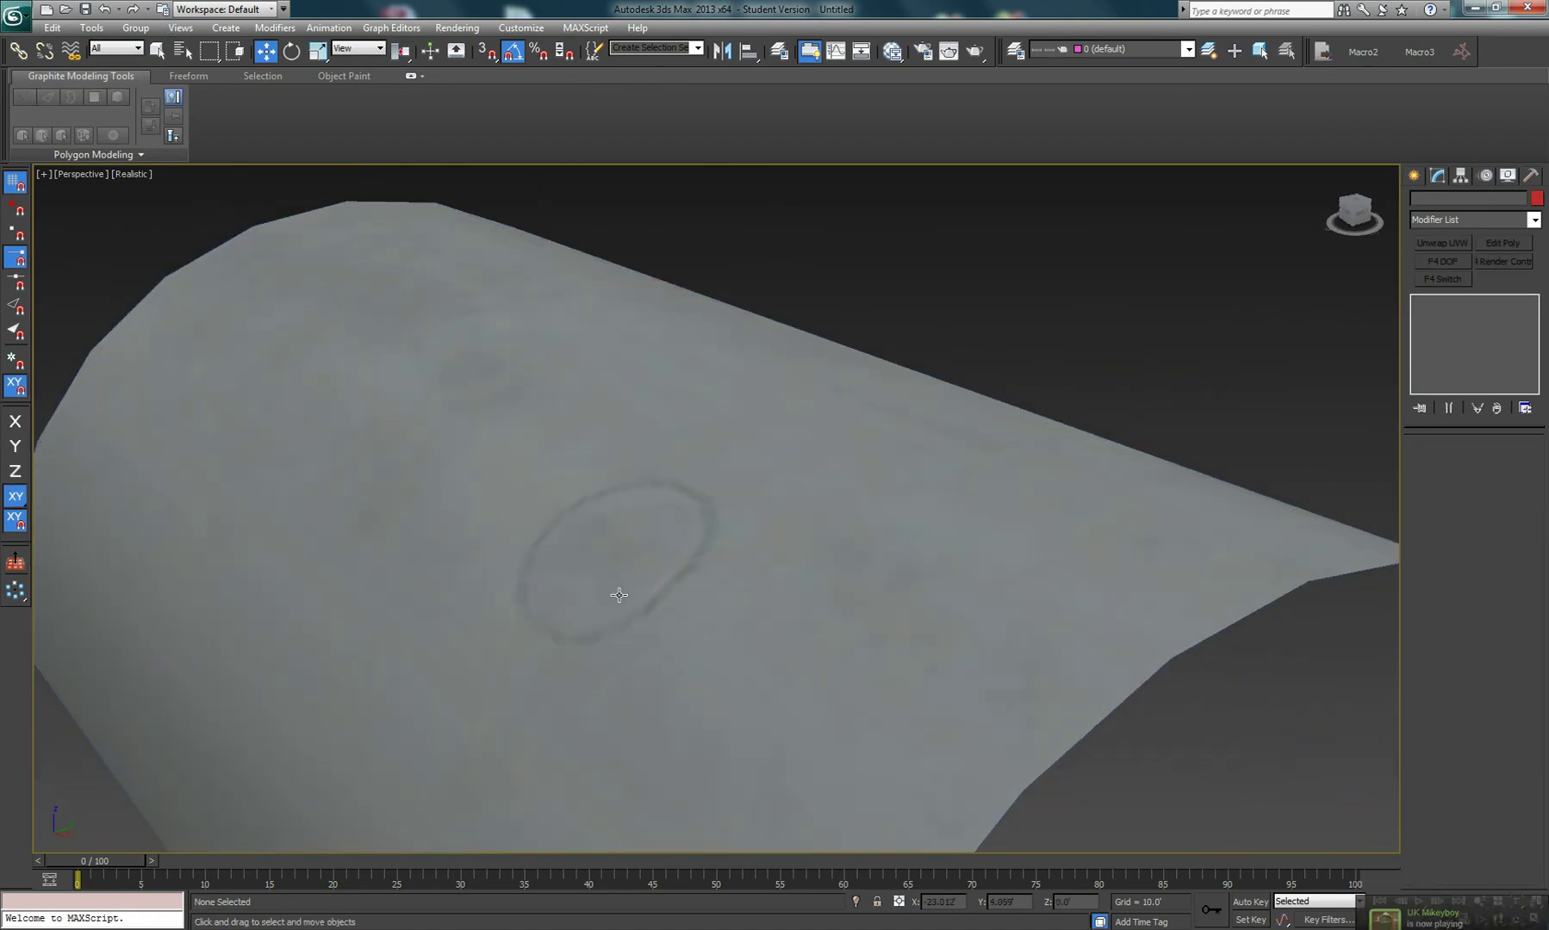
pyautogui.keyDown('alt'); pyautogui.moveTo(519, 564); pyautogui.dragTo(518, 545, button='middle'); pyautogui.keyUp('alt')
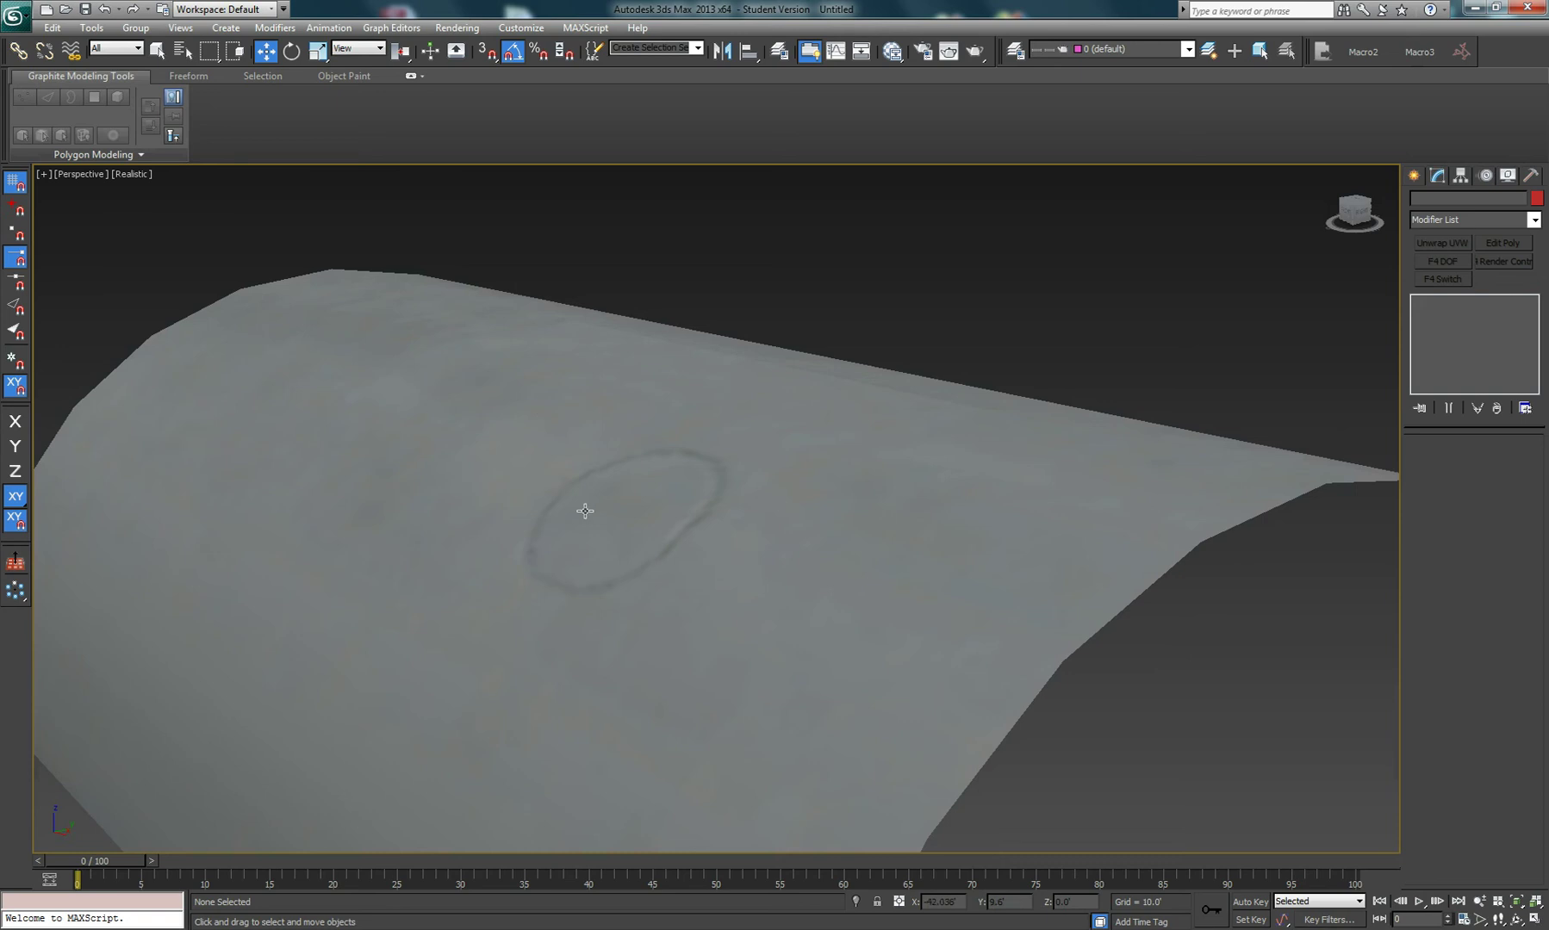
pyautogui.keyDown('alt'); pyautogui.moveTo(645, 516); pyautogui.dragTo(728, 367, button='middle'); pyautogui.keyUp('alt')
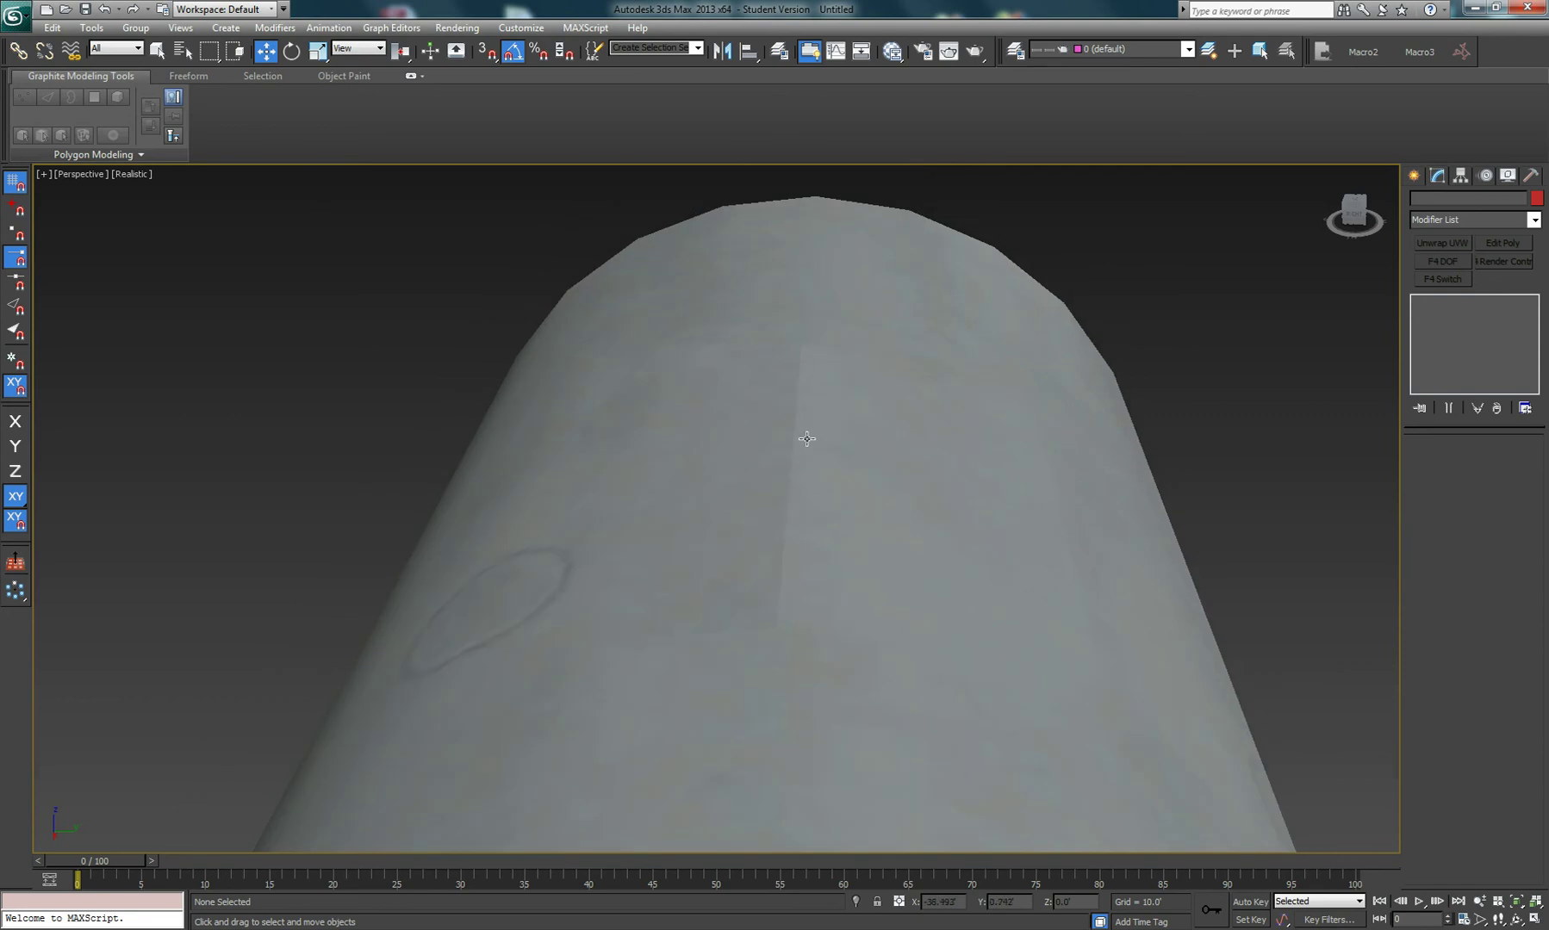
# Reselect the three half-cylinder pieces and reactivate normal editing in their Edit Normals modifier
pyautogui.click(732, 452)
pyautogui.keyDown('ctrl'); pyautogui.click(746, 270); pyautogui.keyUp('ctrl')
pyautogui.keyDown('alt'); pyautogui.moveTo(748, 491); pyautogui.dragTo(1058, 487, button='middle'); pyautogui.keyUp('alt')
pyautogui.keyDown('ctrl'); pyautogui.click(771, 551); pyautogui.keyUp('ctrl')
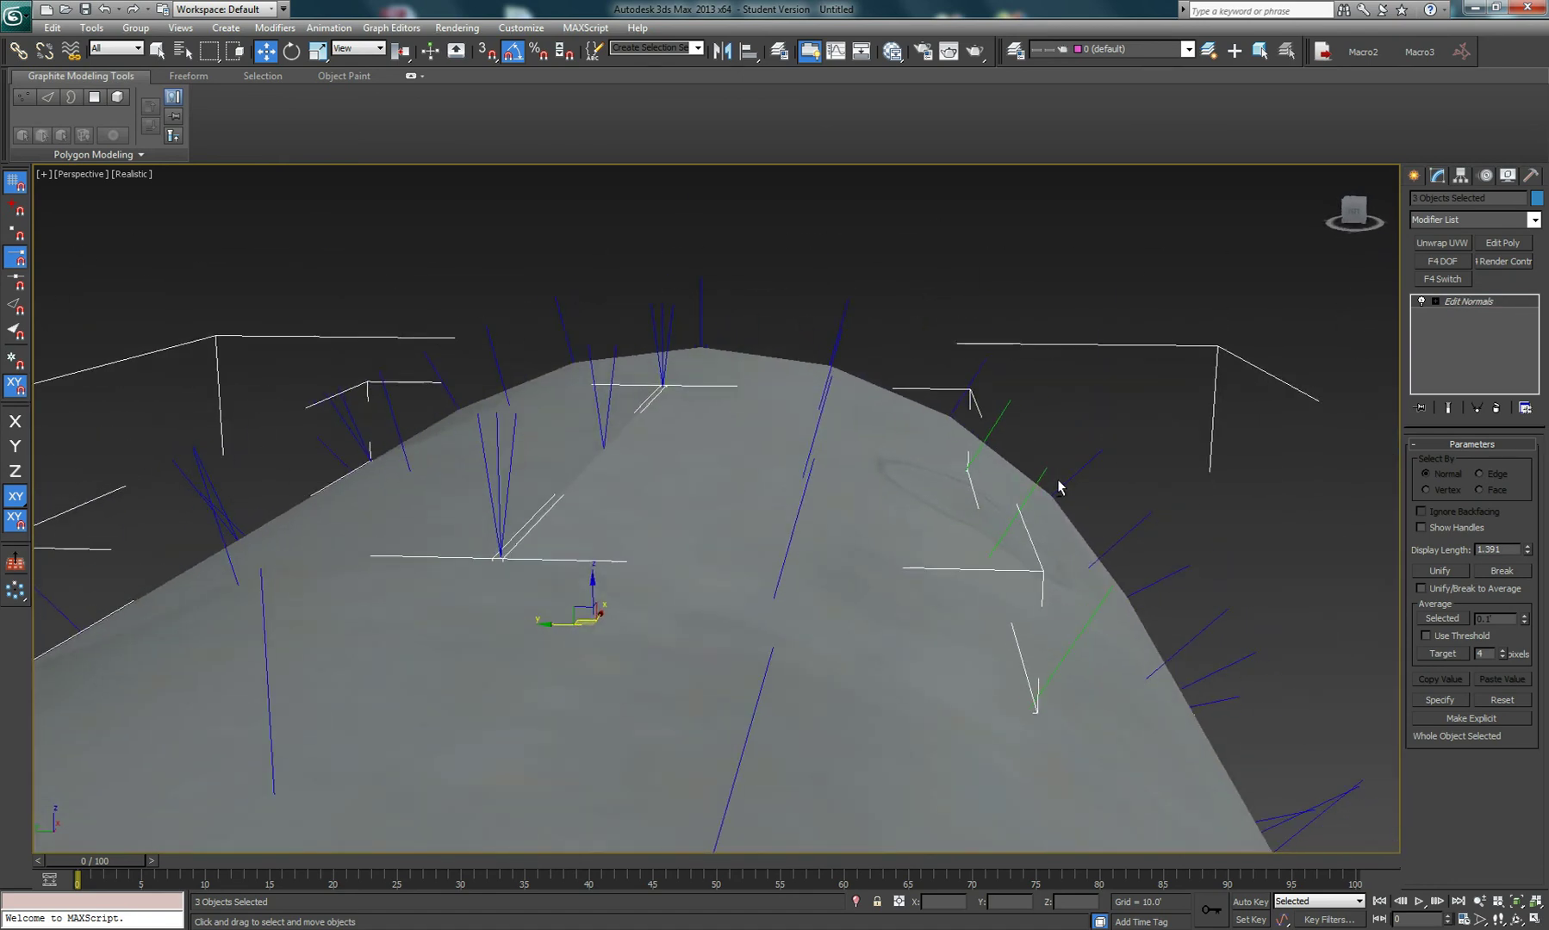
pyautogui.click(1470, 303)
pyautogui.keyDown('alt'); pyautogui.moveTo(857, 448); pyautogui.dragTo(556, 457, button='middle'); pyautogui.keyUp('alt')
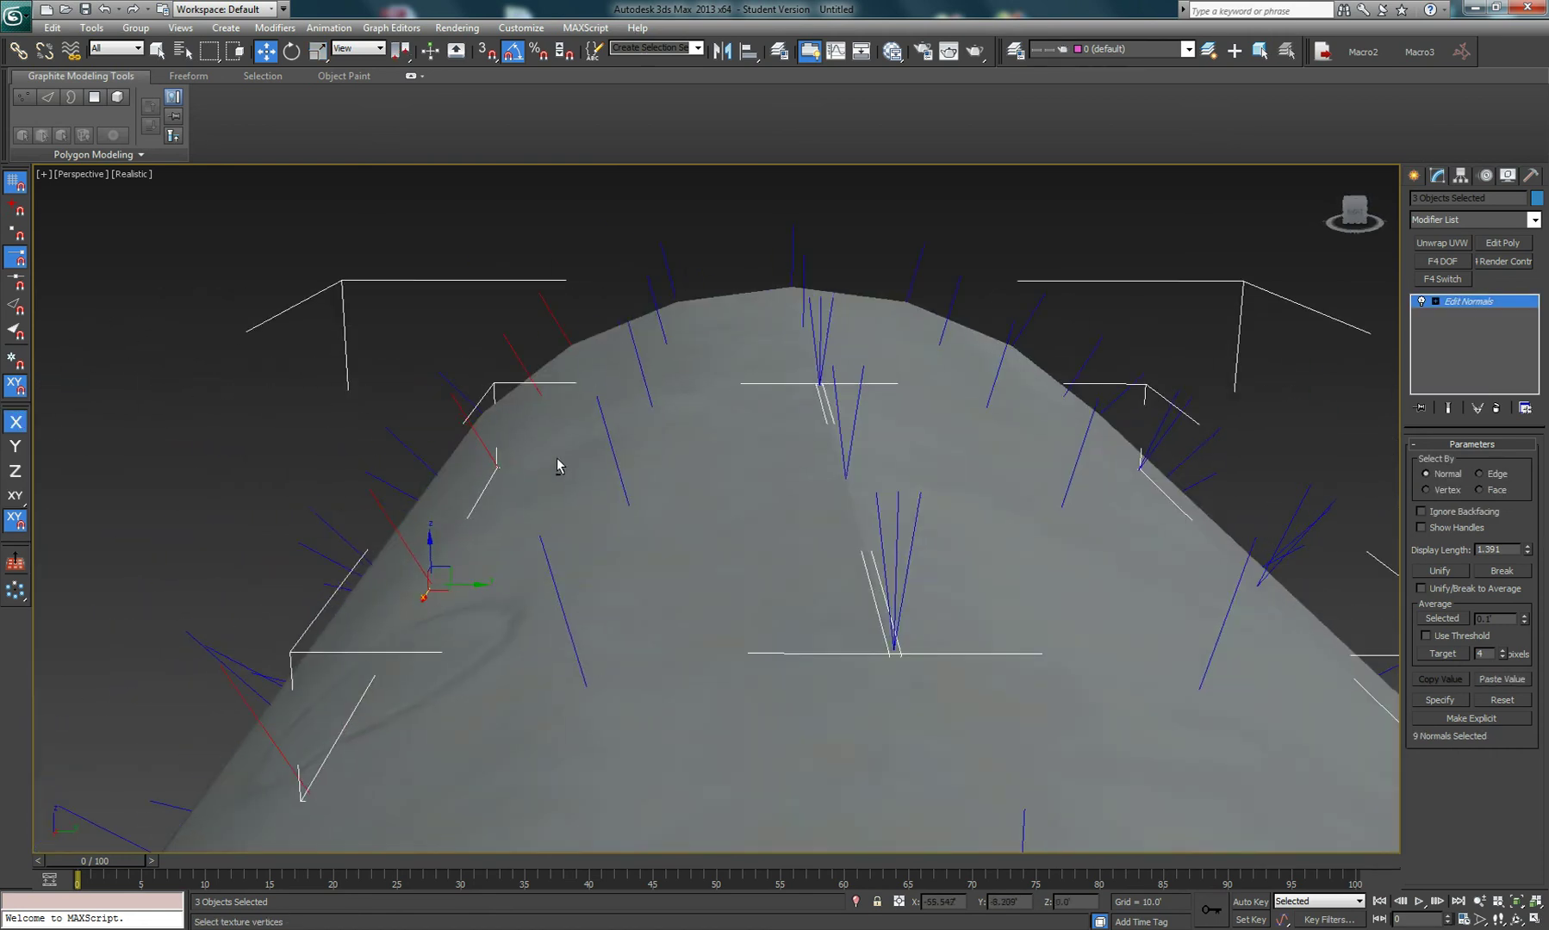
# Average the split normals at each of the three vertices along the crest seam, one vertex at a time, and clear the selection
pyautogui.click(878, 517)
pyautogui.keyDown('alt'); pyautogui.moveTo(942, 601); pyautogui.dragTo(842, 493, button='middle'); pyautogui.keyUp('alt')
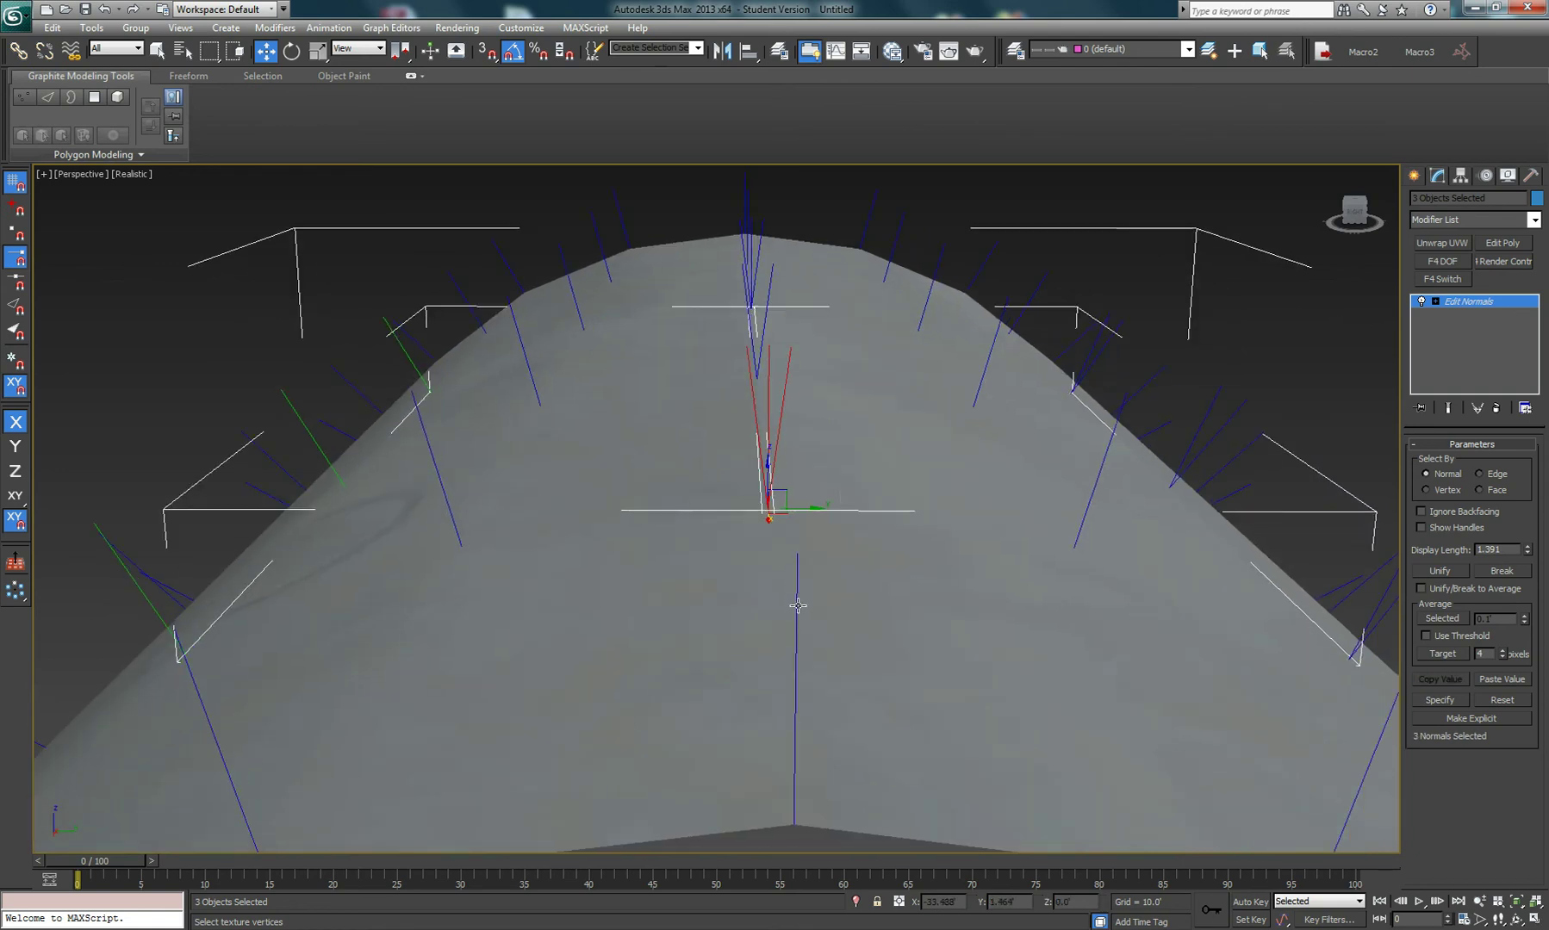
pyautogui.click(1437, 618)
pyautogui.keyDown('alt'); pyautogui.moveTo(713, 430); pyautogui.dragTo(771, 297, button='middle'); pyautogui.keyUp('alt')
pyautogui.click(755, 291)
pyautogui.click(1443, 622)
pyautogui.keyDown('alt'); pyautogui.moveTo(716, 369); pyautogui.dragTo(657, 586, button='middle'); pyautogui.keyUp('alt')
pyautogui.click(702, 468)
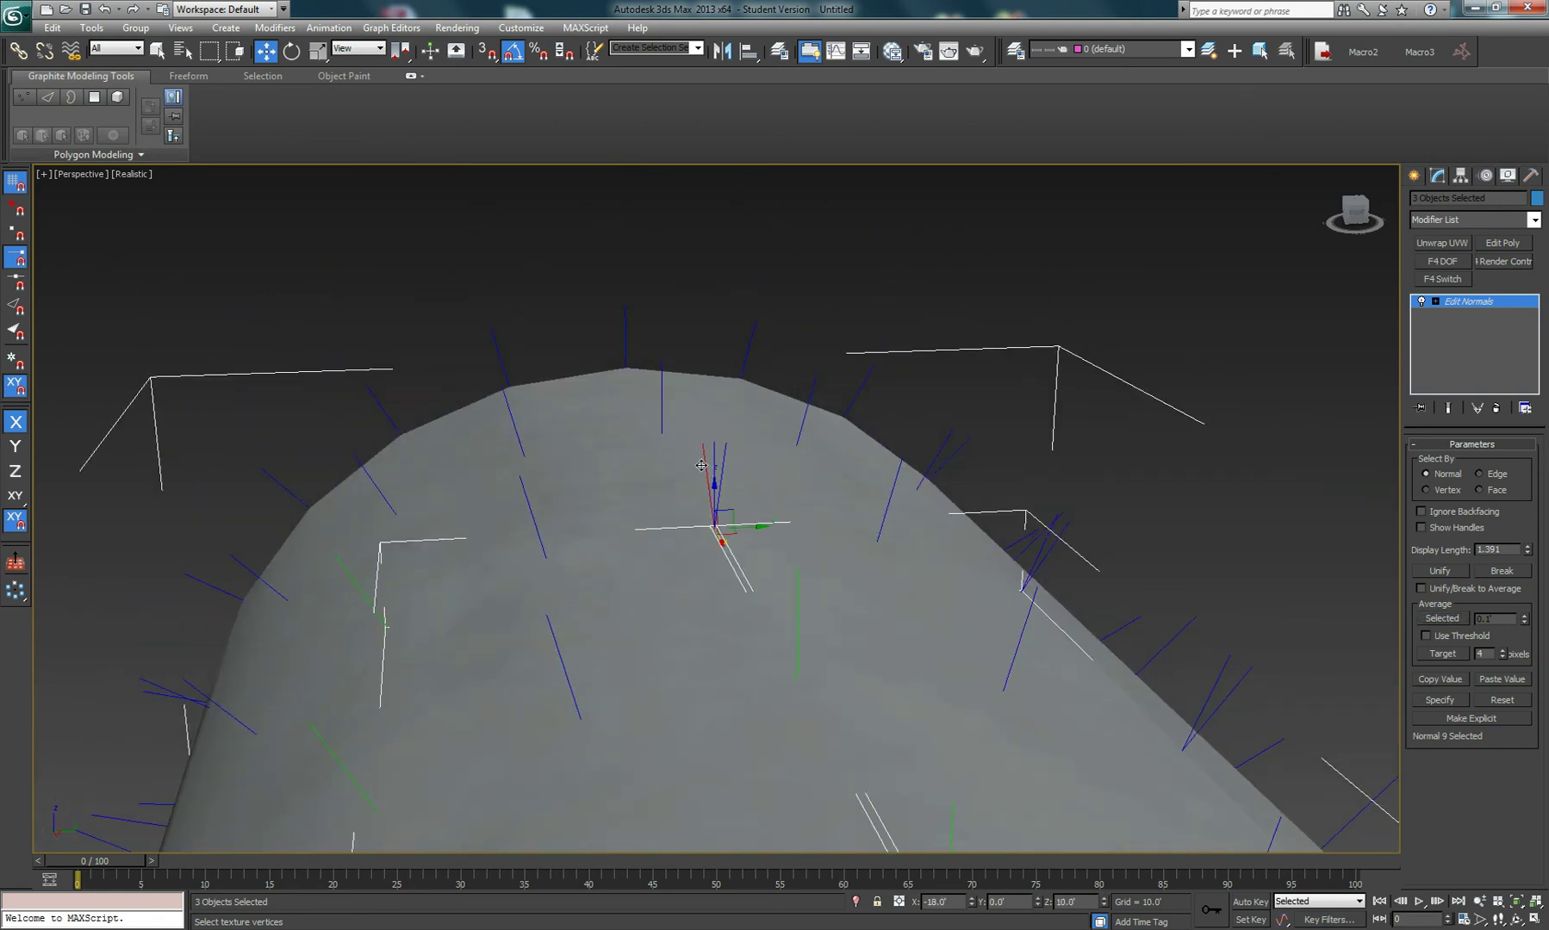
pyautogui.click(1441, 618)
pyautogui.keyDown('alt'); pyautogui.moveTo(1257, 625); pyautogui.dragTo(847, 562, button='middle'); pyautogui.keyUp('alt')
pyautogui.keyDown('alt'); pyautogui.moveTo(874, 401); pyautogui.dragTo(874, 463, button='middle'); pyautogui.keyUp('alt')
pyautogui.click(1057, 390)
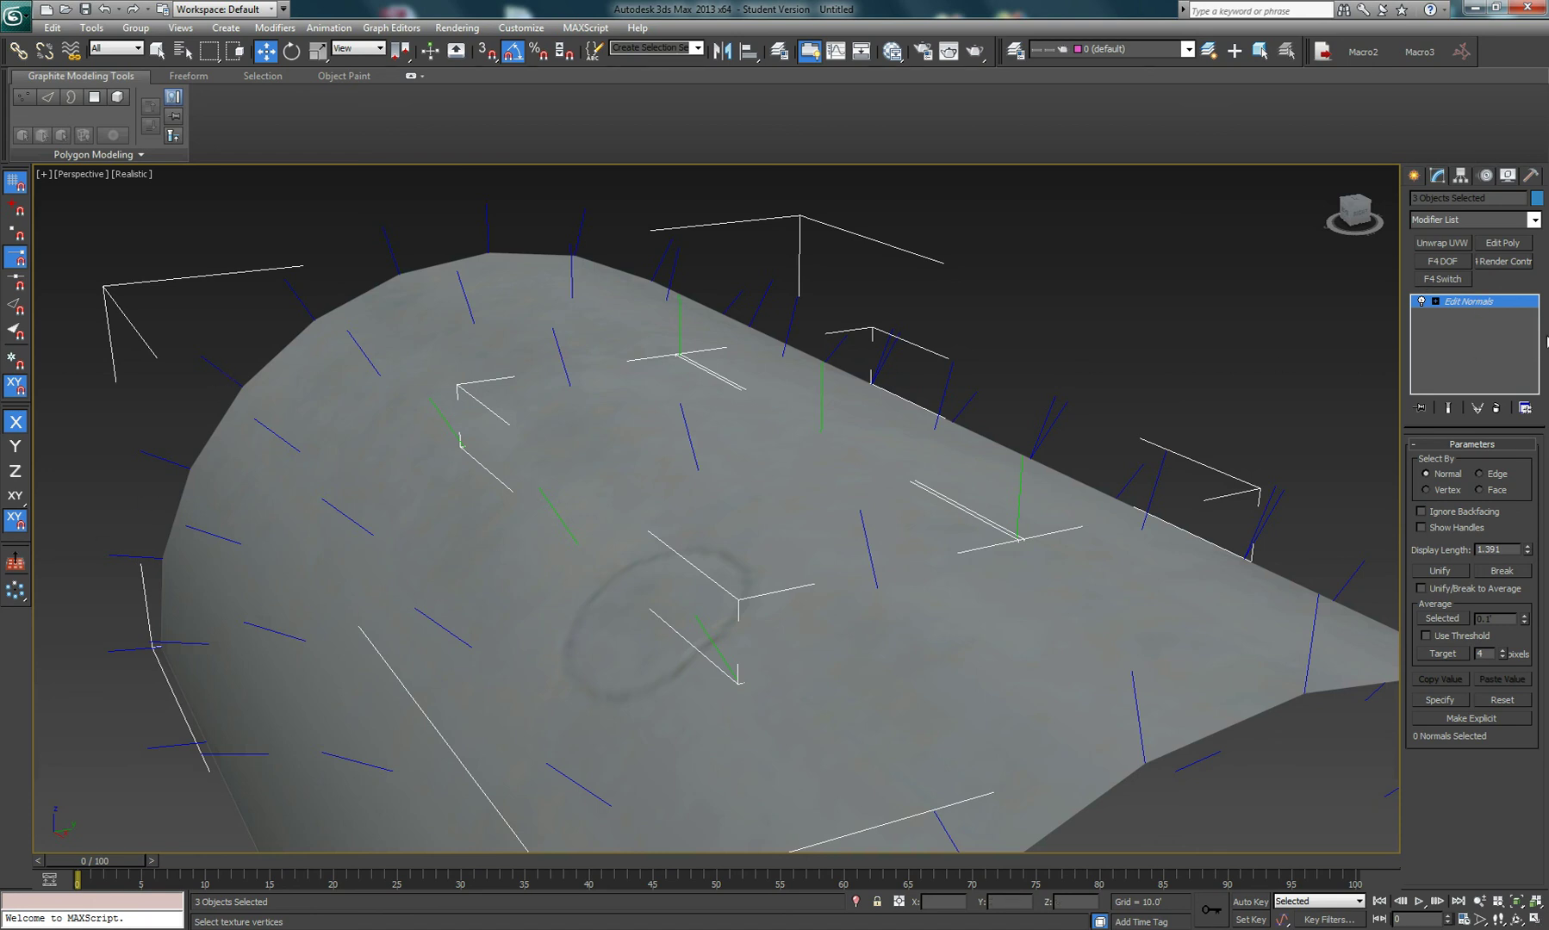
# Leave normal editing and export the model in Falcon4 LOD V3 format over test1.LOD, with Open in OGLLOD enabled
pyautogui.click(1471, 306)
pyautogui.keyDown('alt'); pyautogui.moveTo(1017, 525); pyautogui.dragTo(866, 537, button='middle'); pyautogui.keyUp('alt')
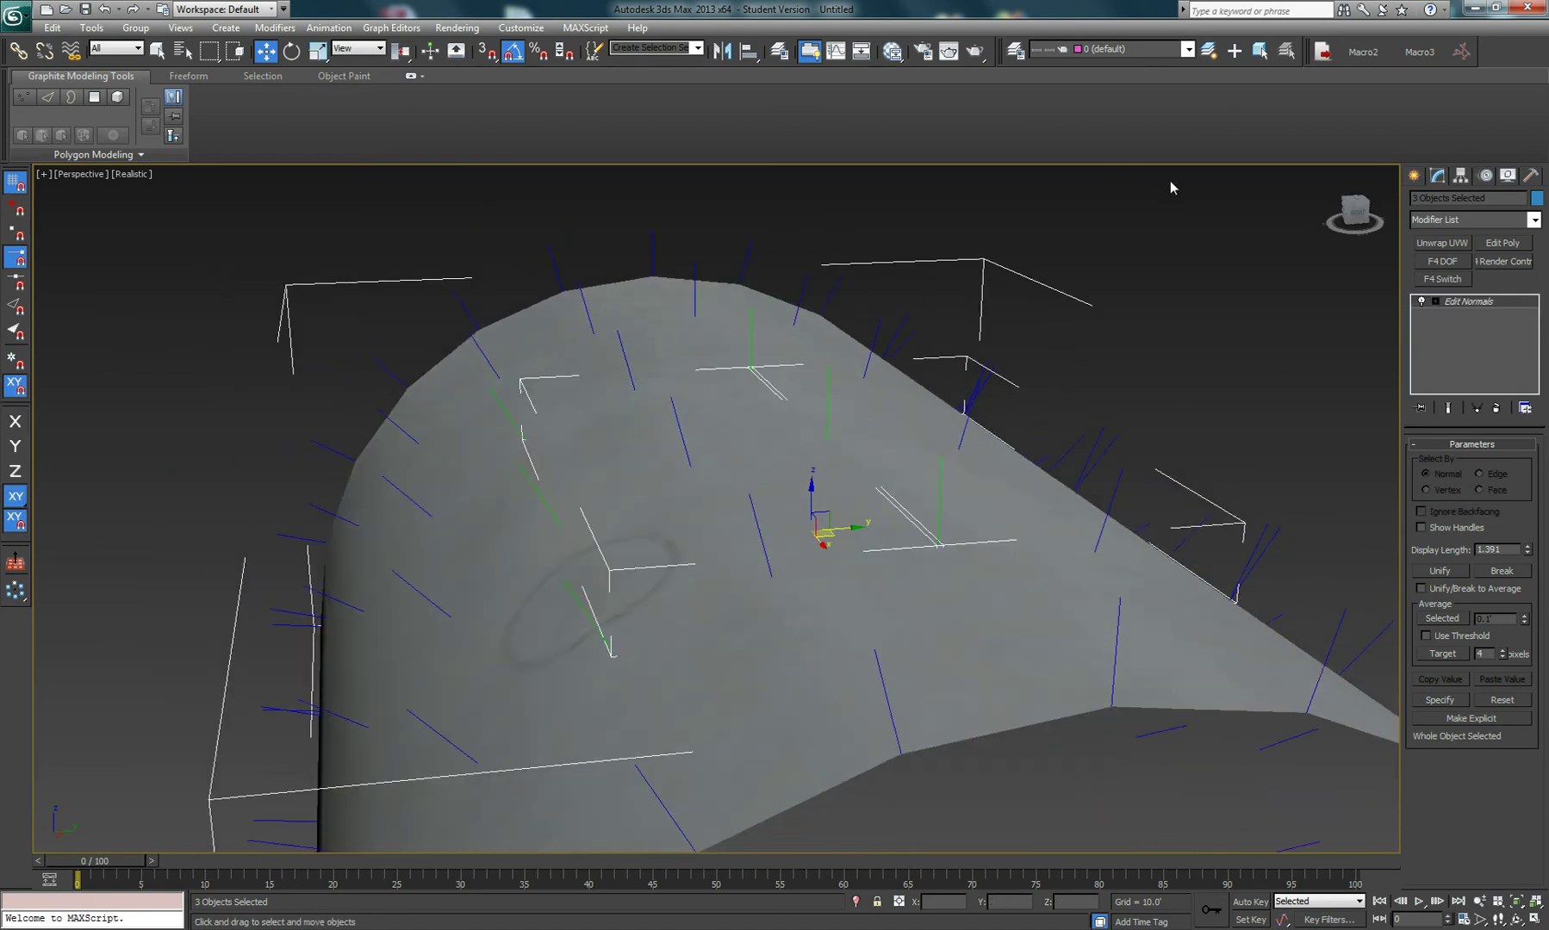
pyautogui.click(1322, 54)
pyautogui.click(56, 152)
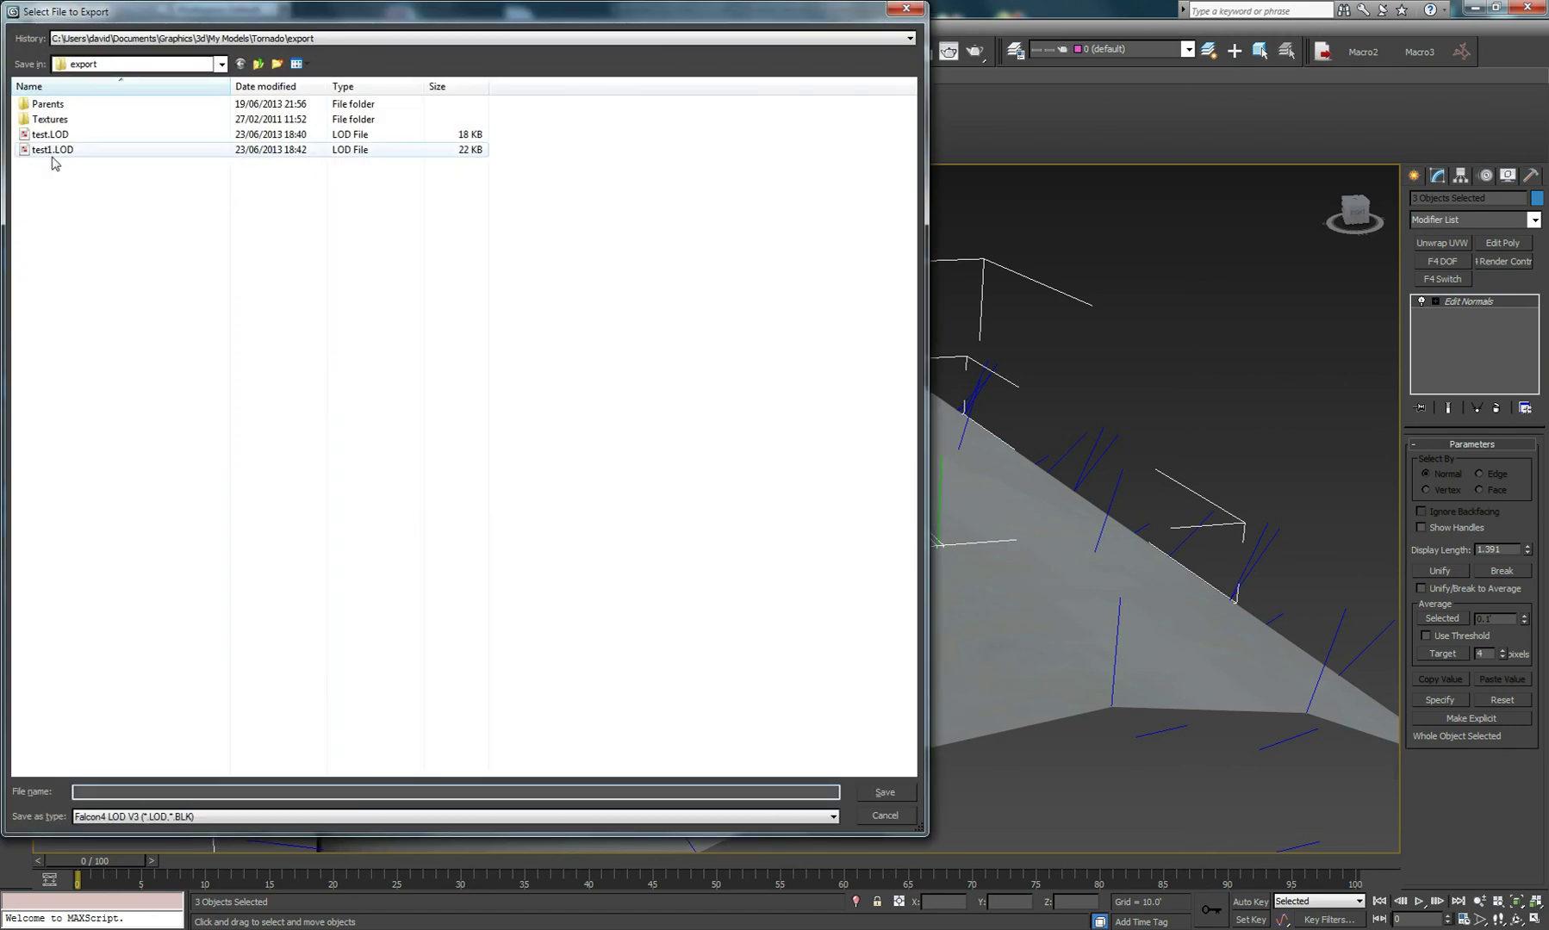
pyautogui.press('Return')
pyautogui.click(794, 533)
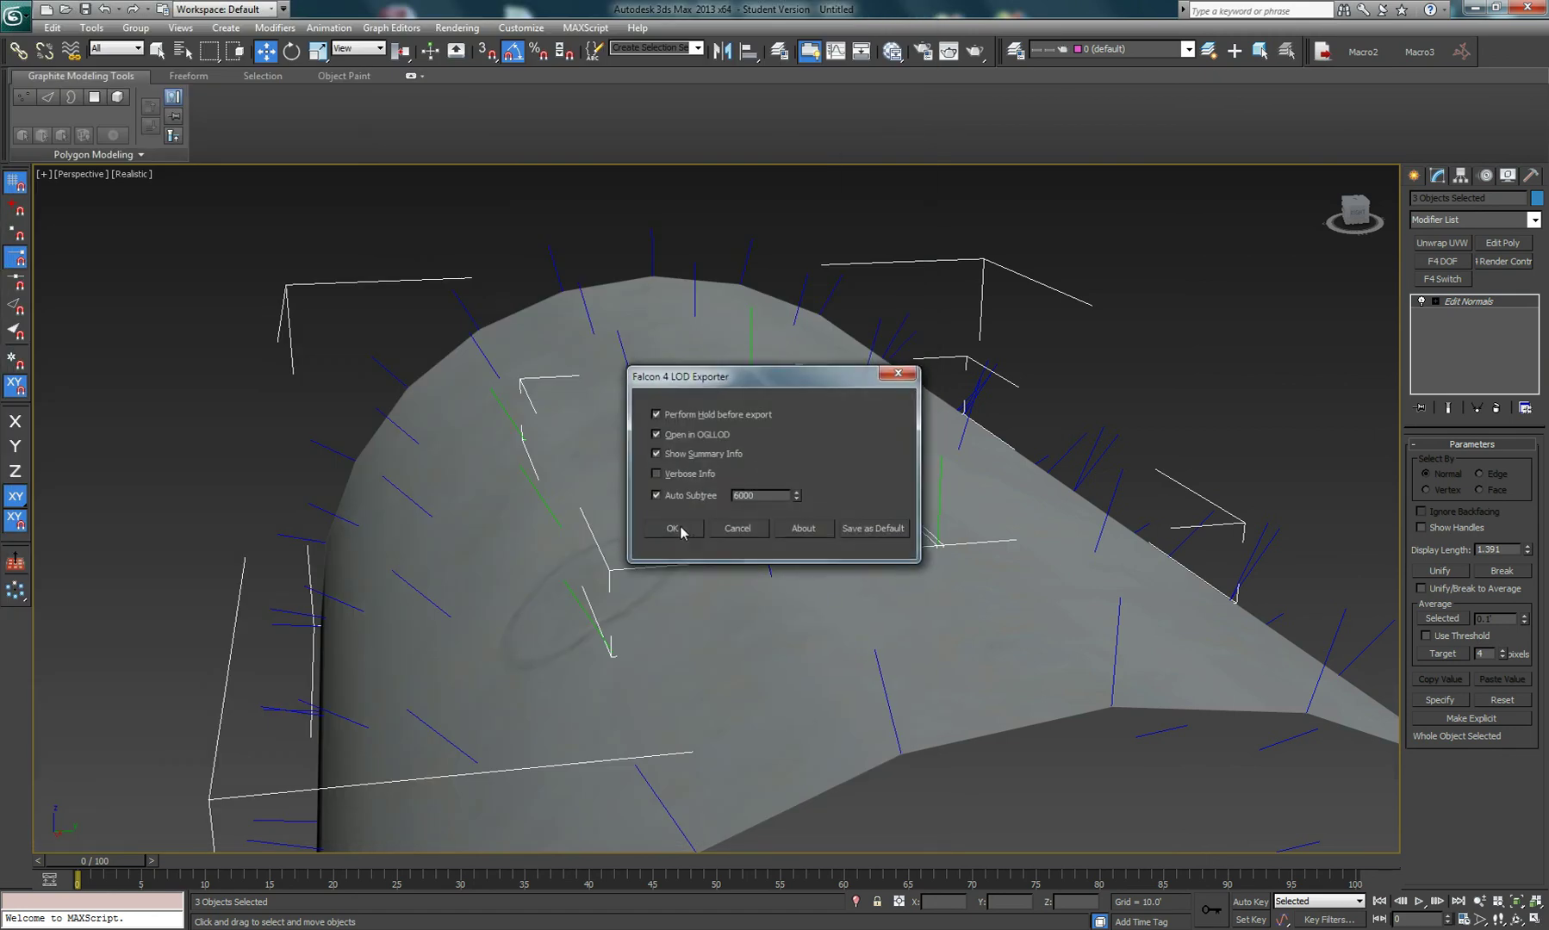
pyautogui.click(679, 535)
pyautogui.click(789, 600)
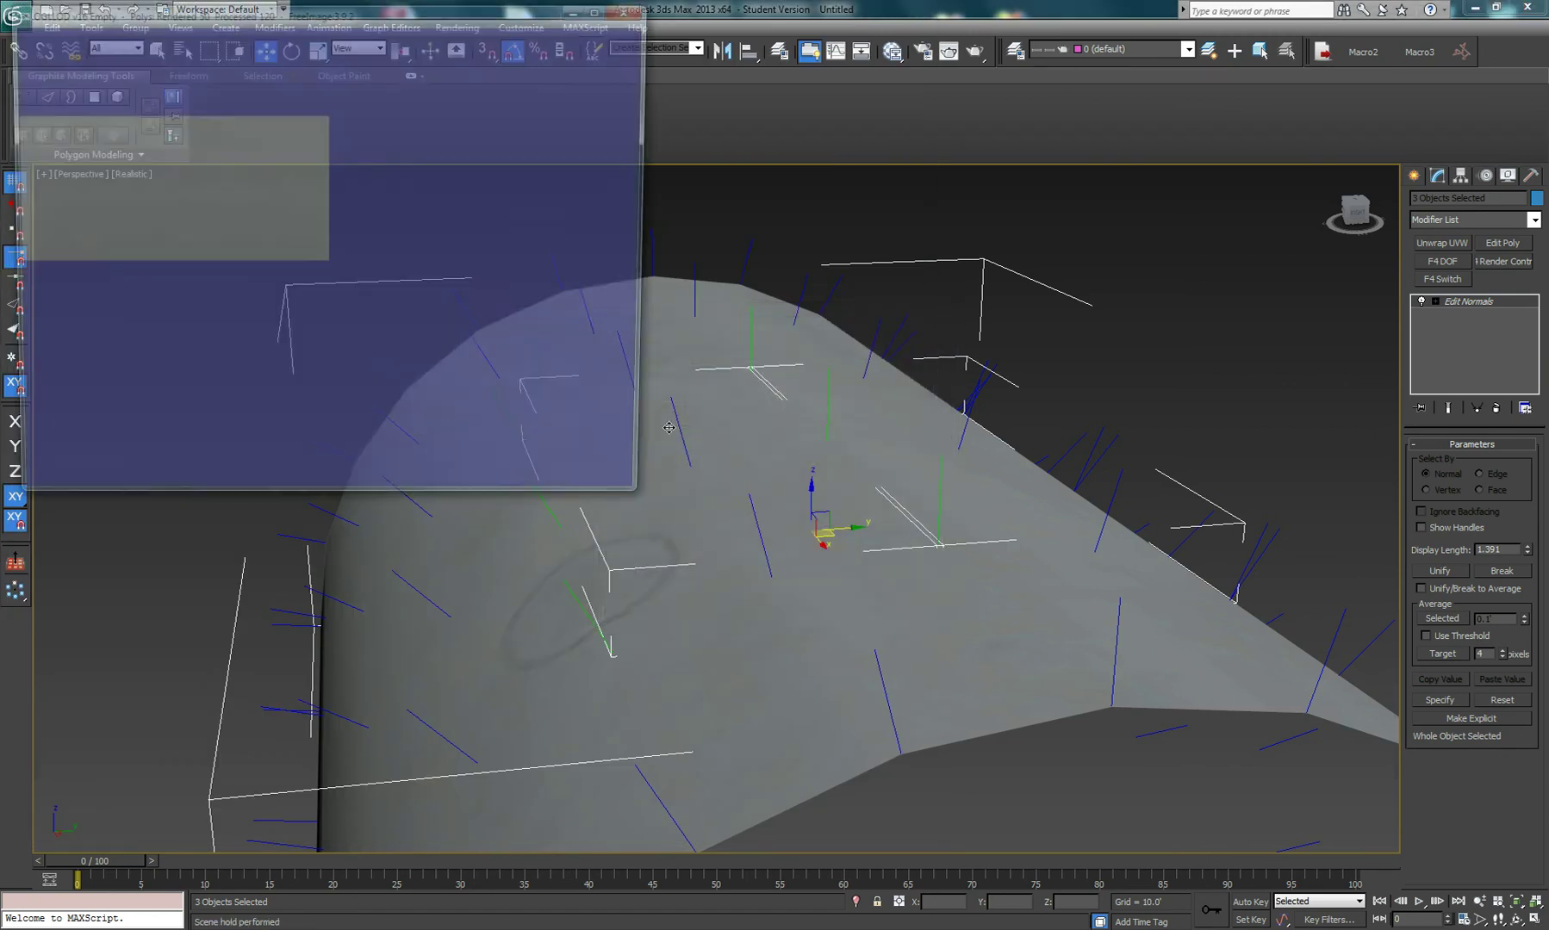
# Switch to the OGLLOD viewer and examine the exported half-cylinder's shading along the former seams from several angles
pyautogui.moveTo(343, 158); pyautogui.dragTo(239, 172)
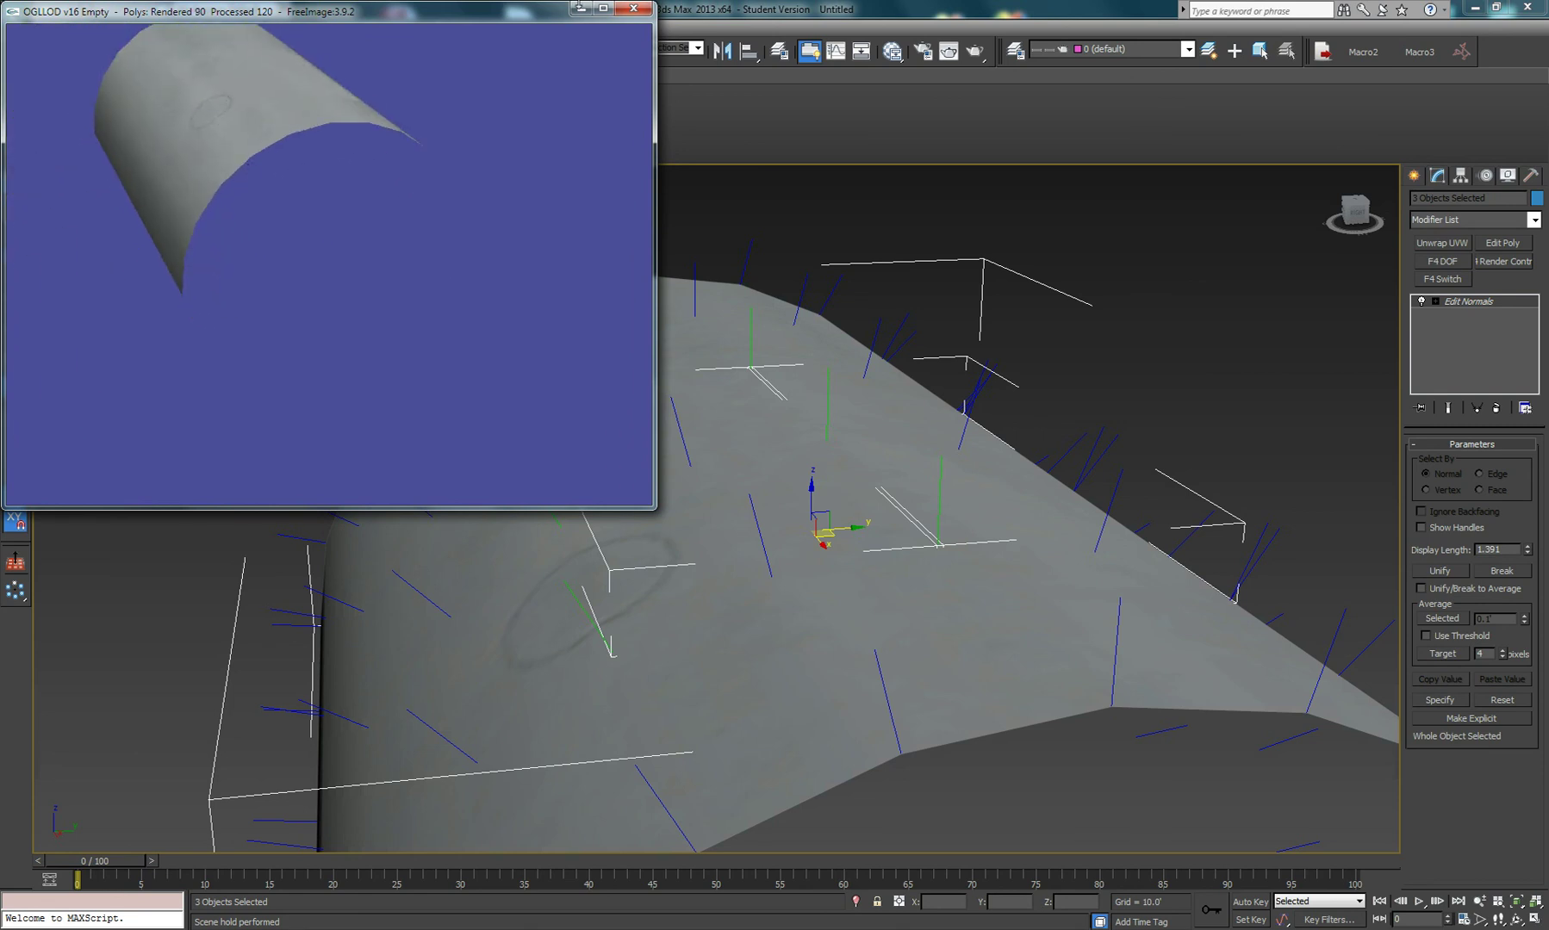
pyautogui.moveTo(515, 14); pyautogui.dragTo(791, 239)
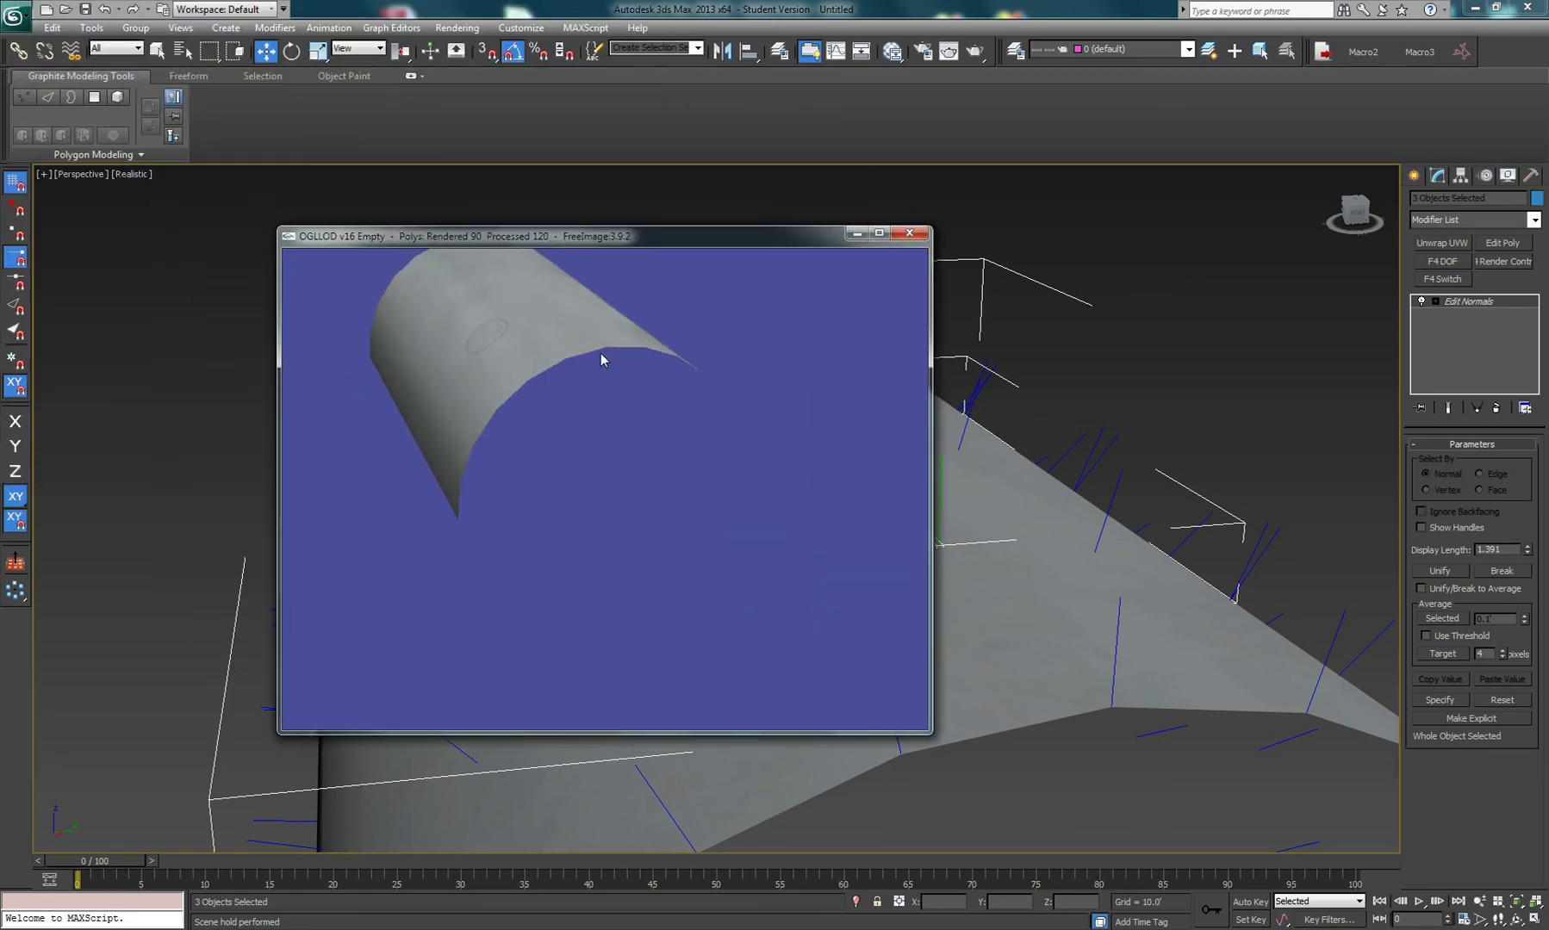
pyautogui.moveTo(636, 448); pyautogui.dragTo(488, 496)
pyautogui.moveTo(669, 389); pyautogui.dragTo(559, 496)
pyautogui.moveTo(652, 485); pyautogui.dragTo(700, 416)
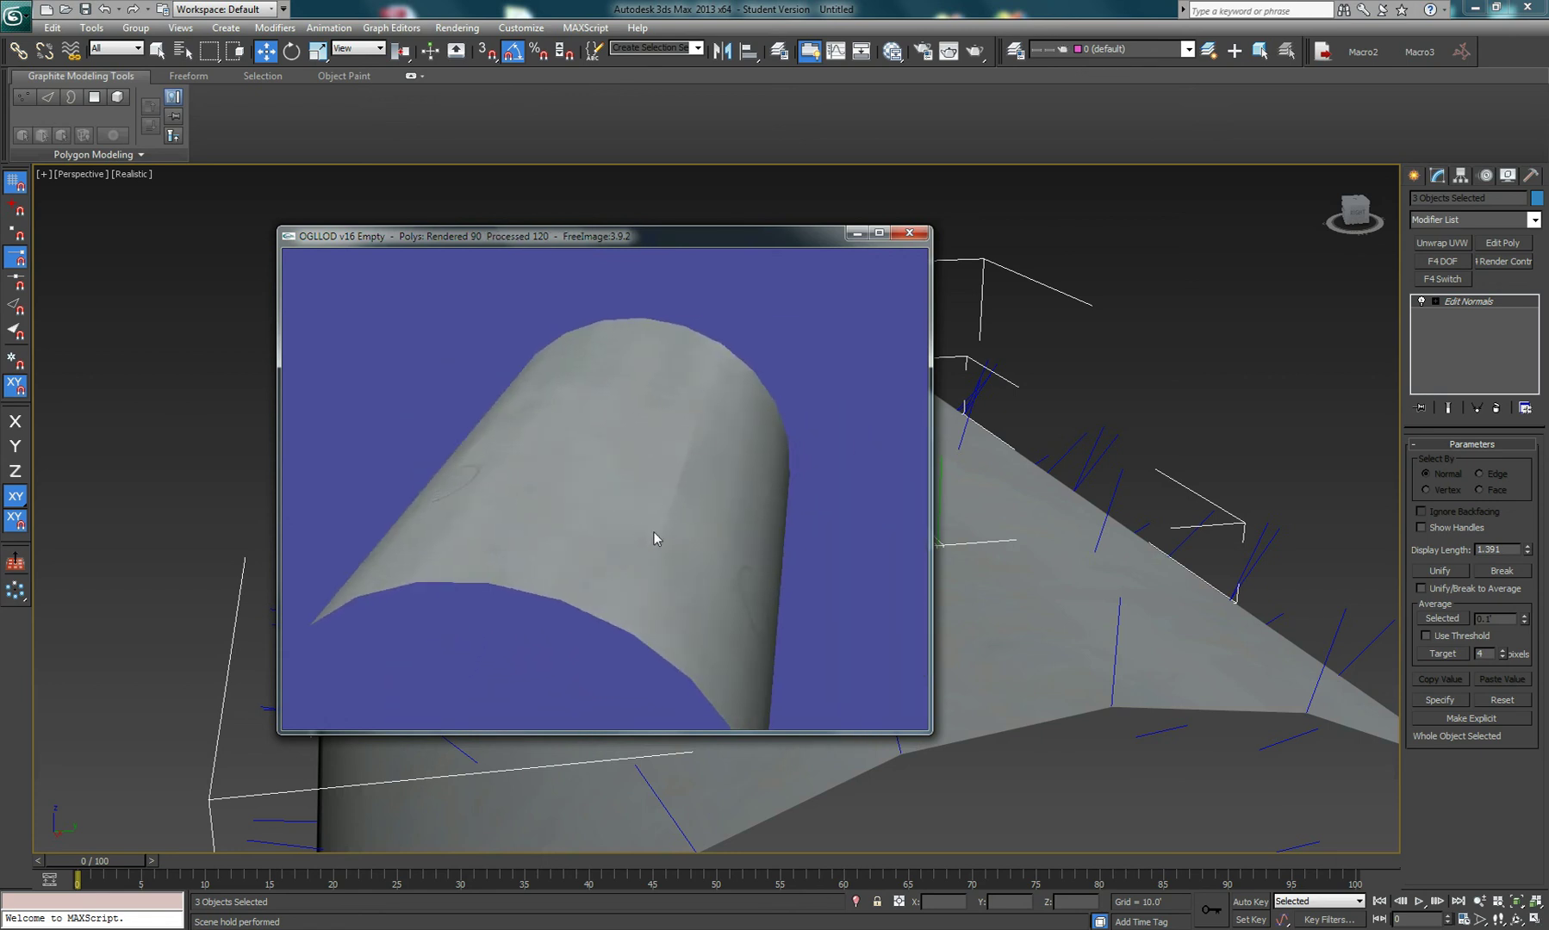